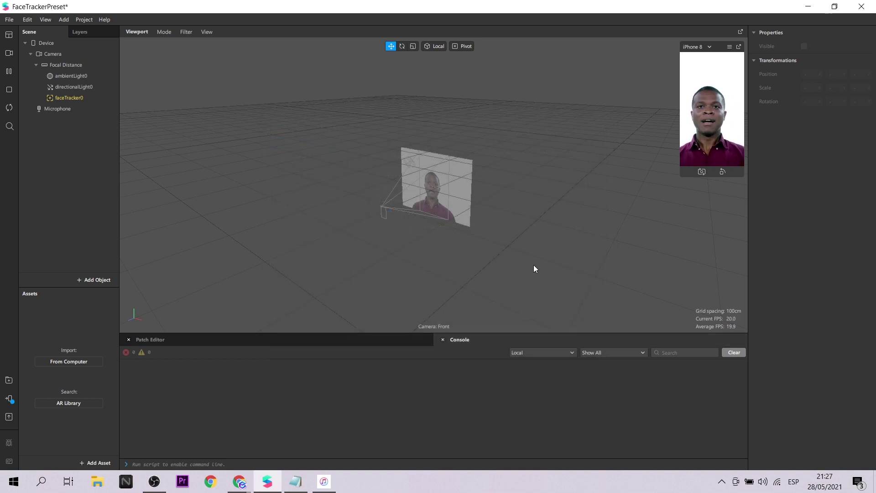
Step: Extract the Camera's texture and add a Person segmentation mask to the Camera
click(84, 57)
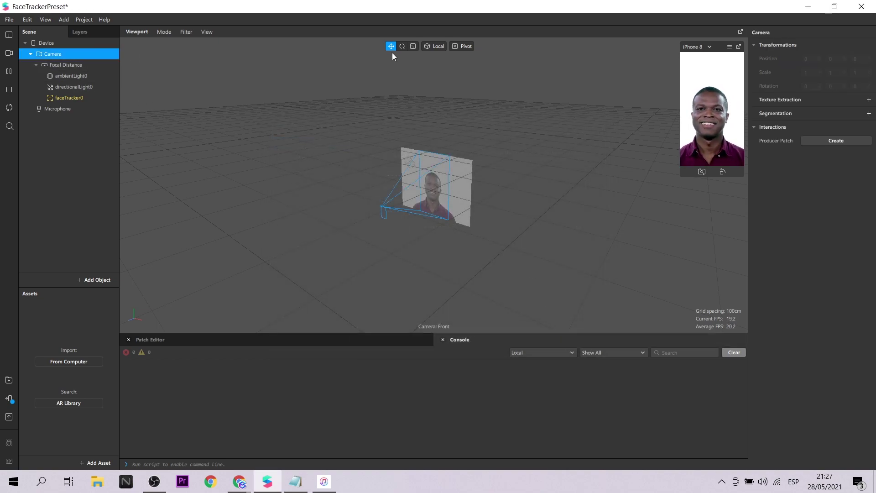
click(868, 100)
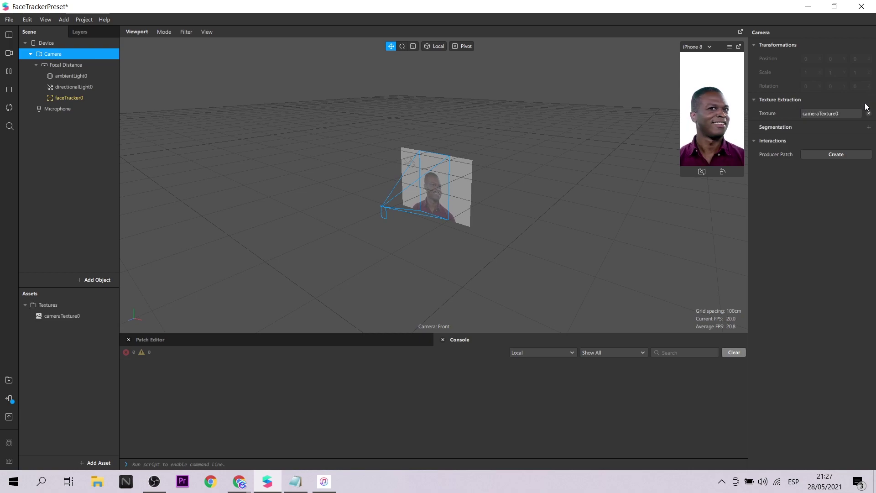
click(868, 128)
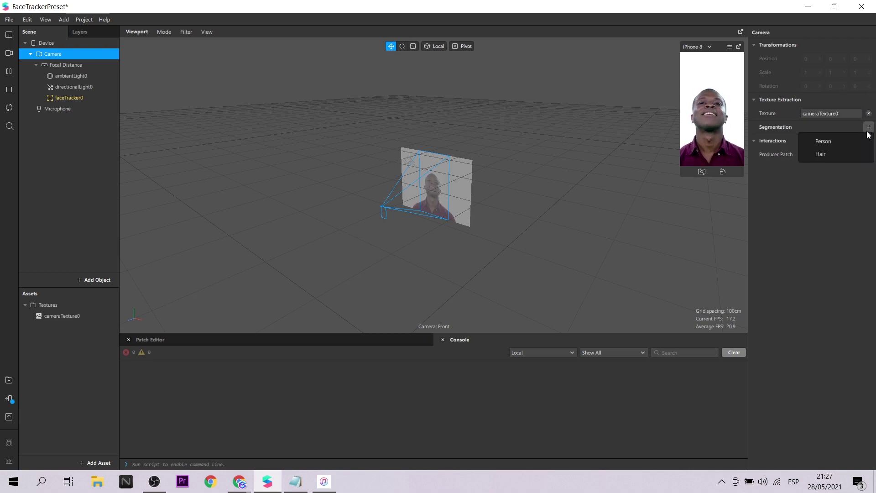
click(839, 141)
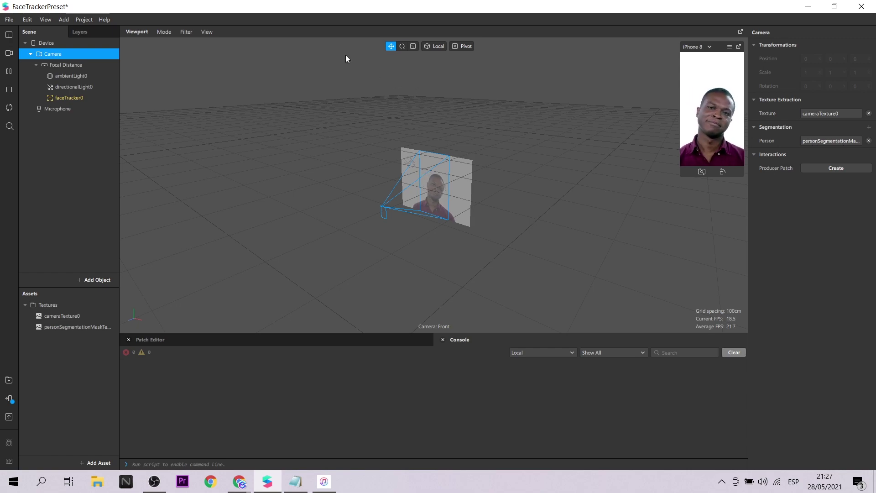
Step: Insert a rectangle into the scene and make both its width and height 100 Relative
click(96, 279)
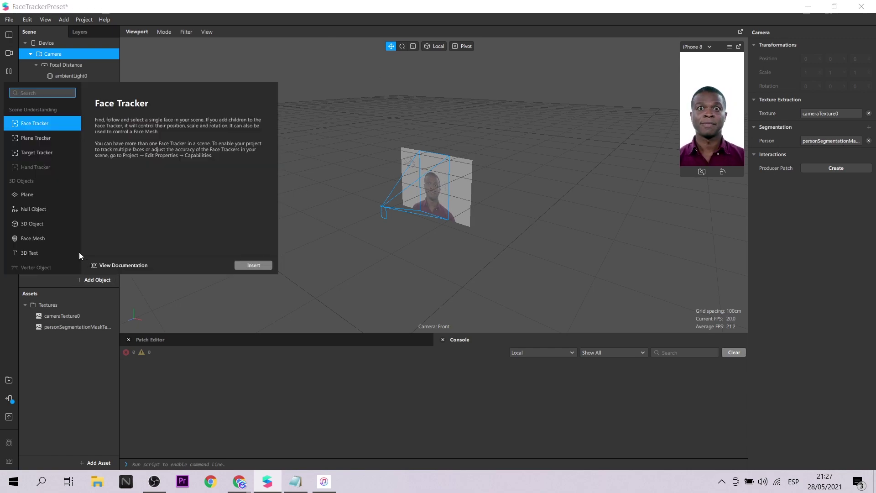
scroll(56, 166, down, 3)
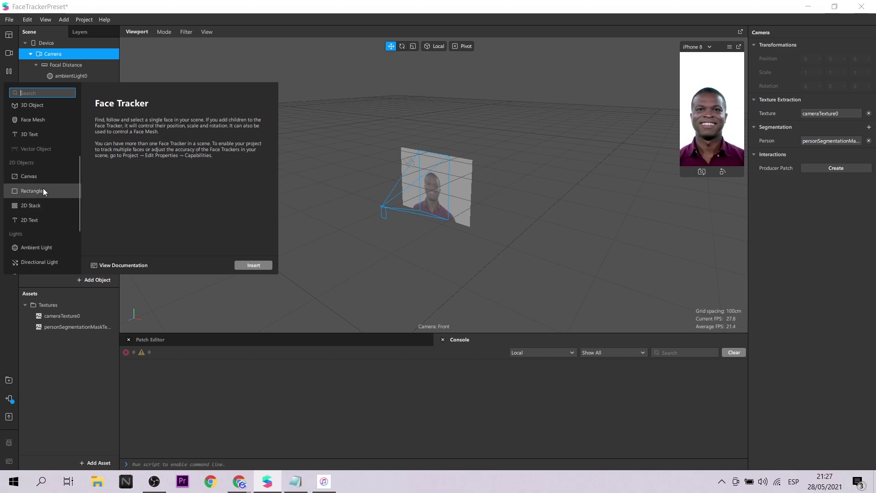
click(44, 190)
click(252, 265)
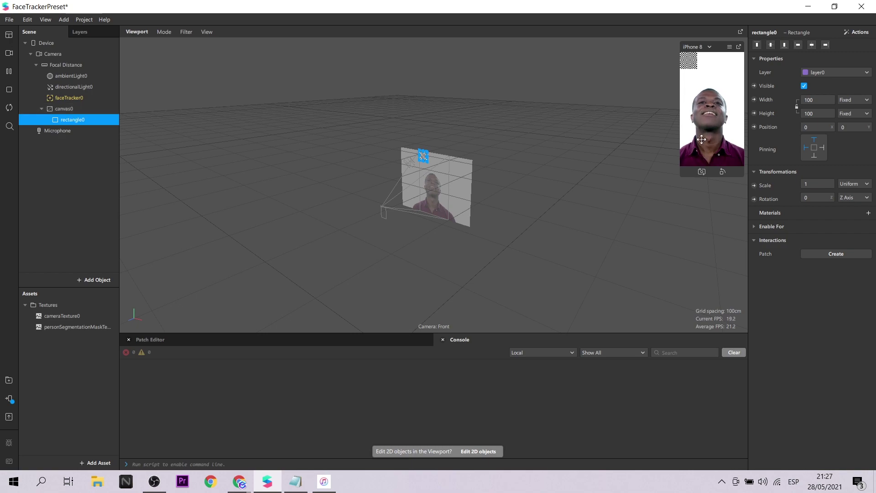
click(817, 100)
click(820, 113)
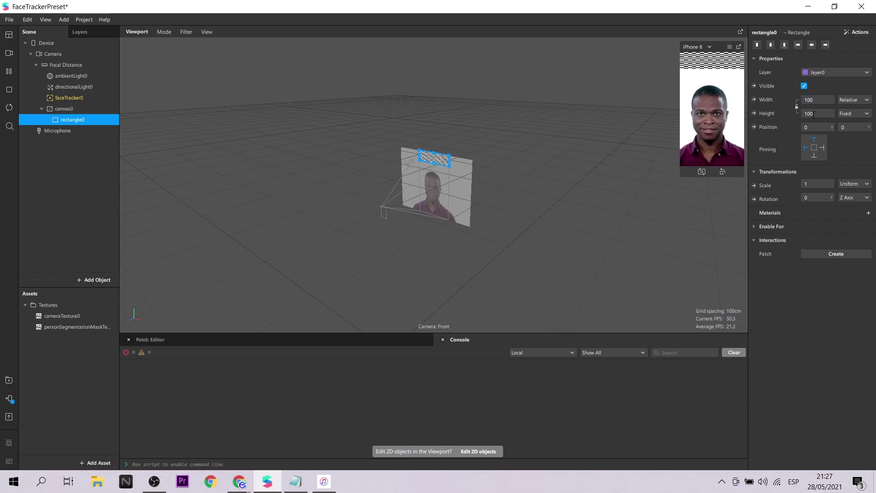
click(825, 125)
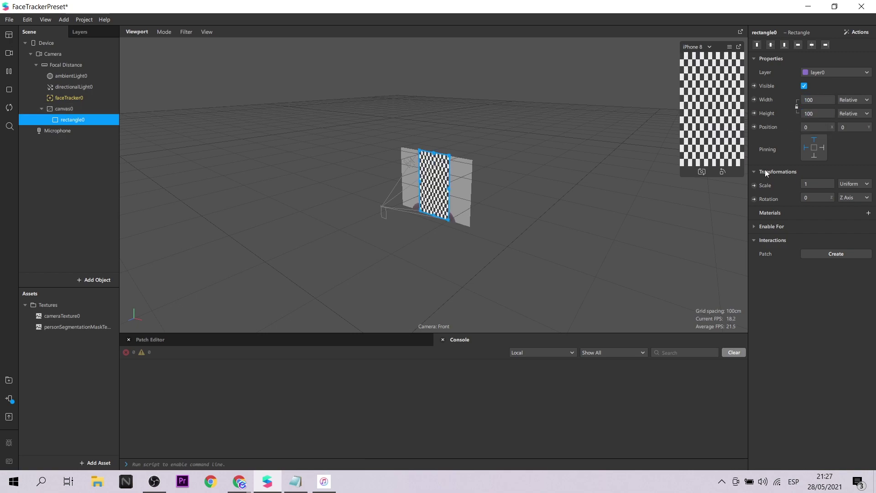
Step: Give the rectangle a new material with the Flat shader type and cameraTexture0 as its diffuse texture
click(868, 213)
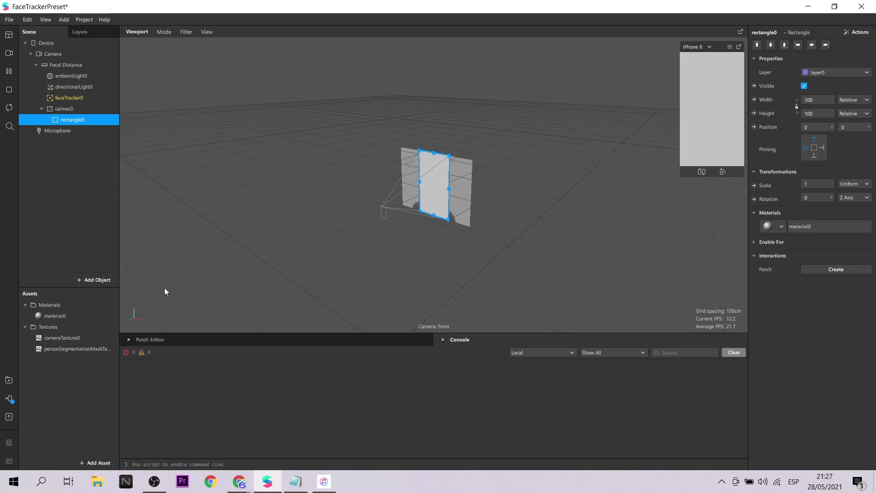
click(51, 316)
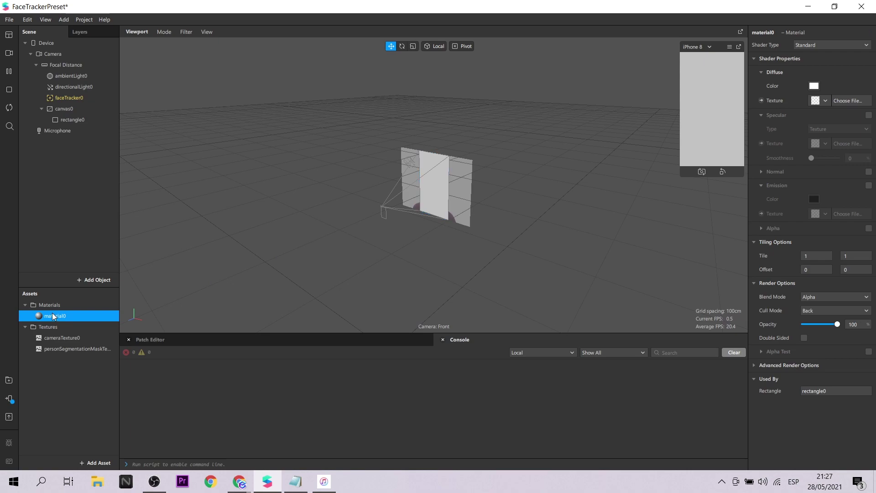
click(817, 45)
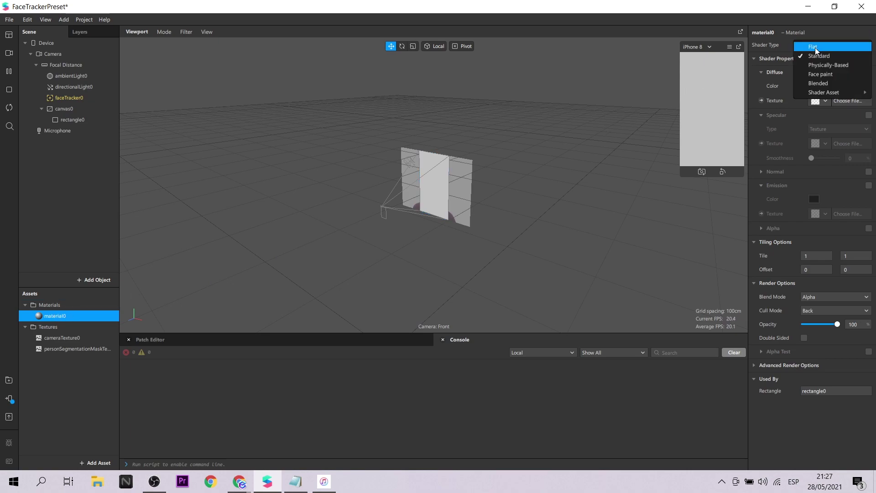
click(815, 47)
click(826, 98)
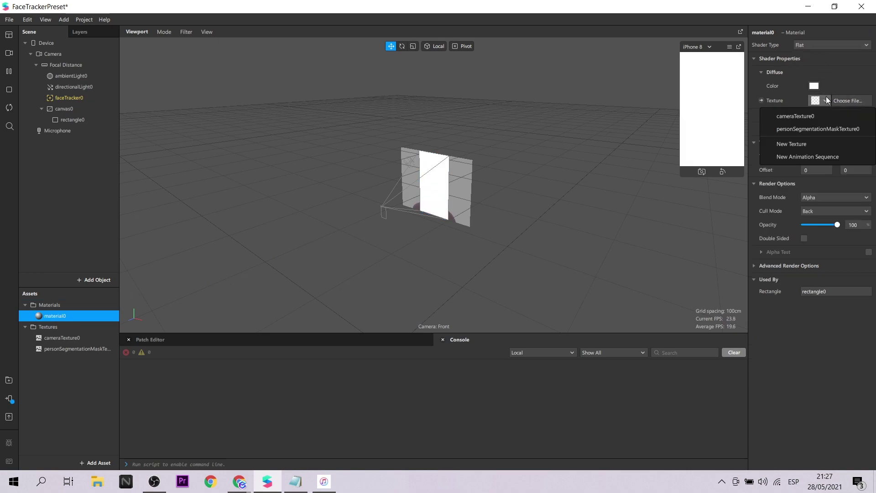
click(818, 111)
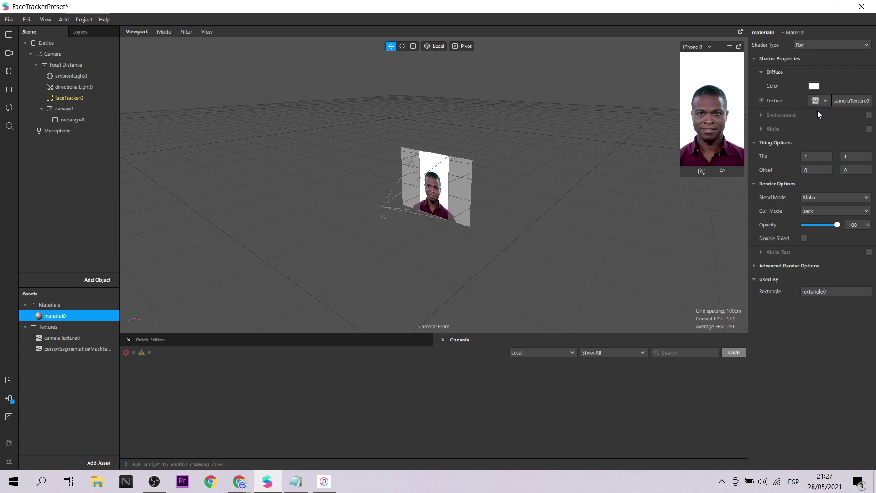
Step: Enable Alpha on the rectangle's material and assign personSegmentationMaskTexture0 as the alpha texture
click(758, 130)
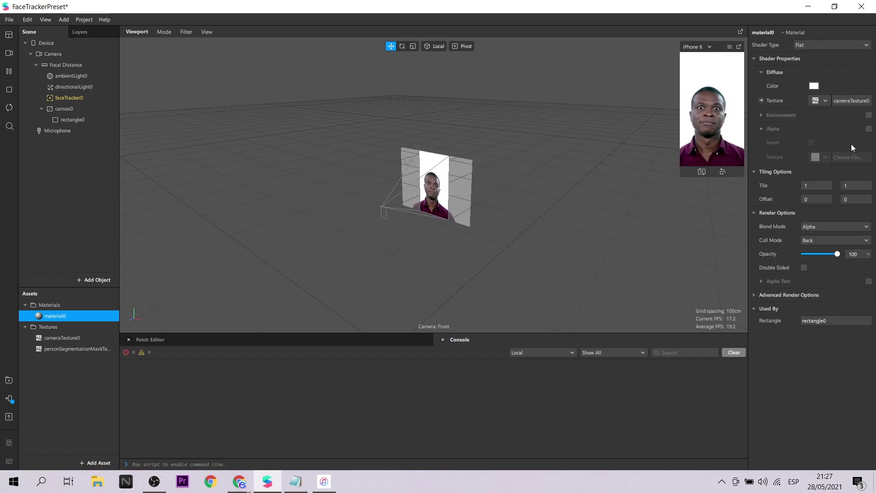
click(868, 130)
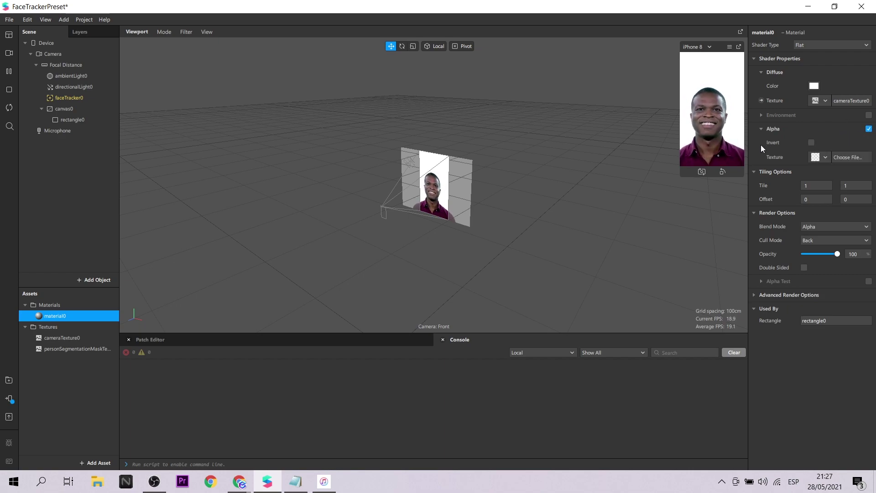
click(822, 157)
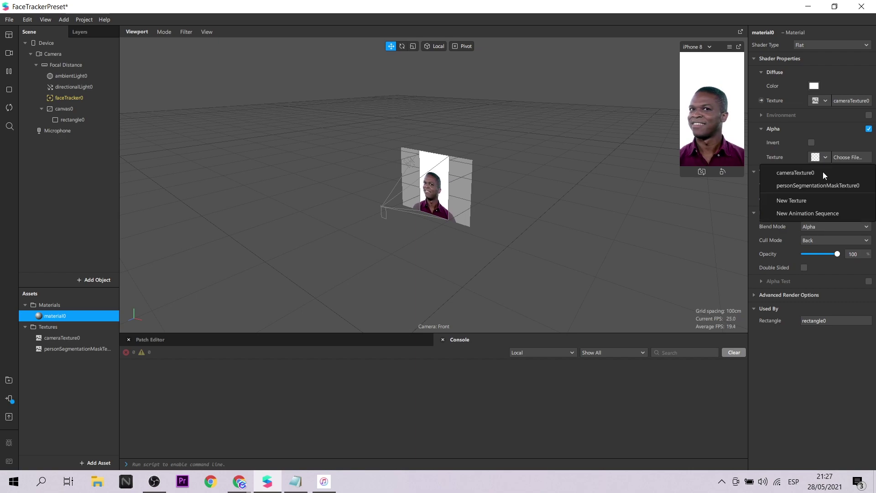
click(832, 185)
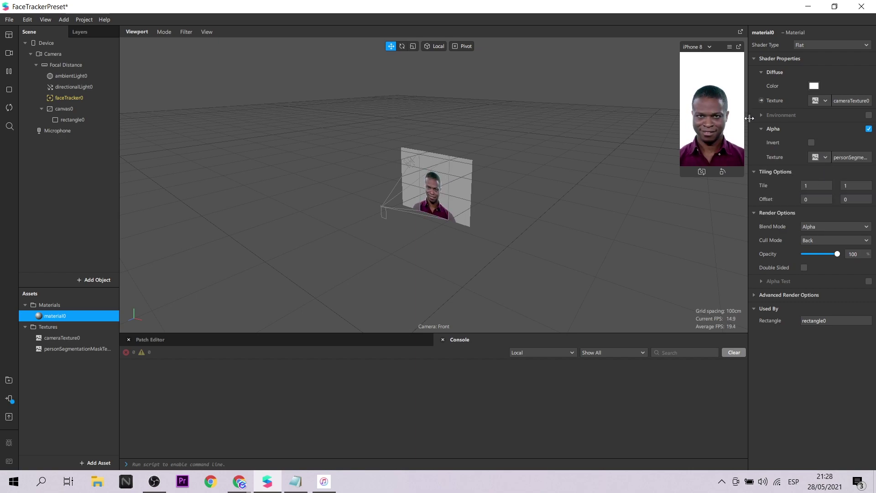
Step: Set material0's diffuse color to bright cyan and enlarge the device preview
click(817, 85)
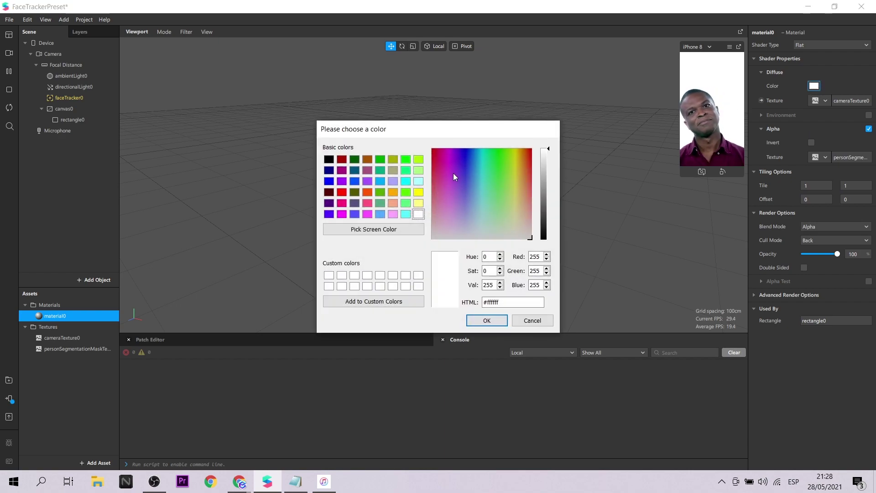
click(405, 181)
click(486, 321)
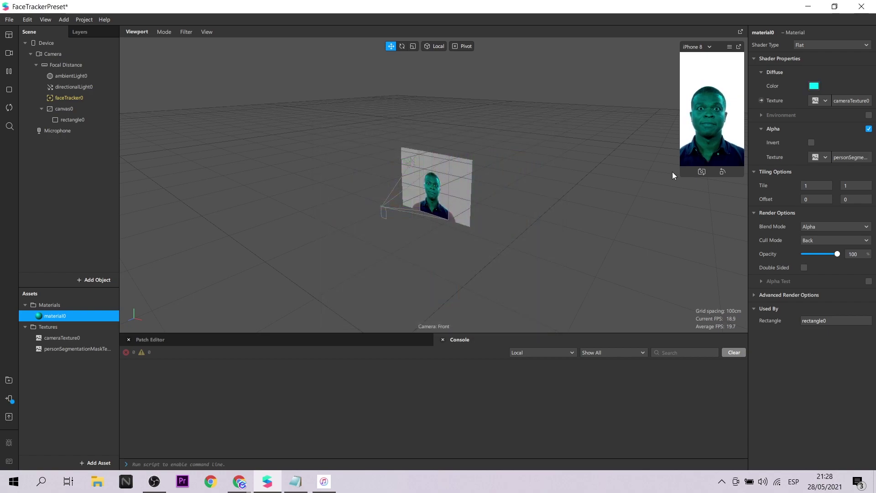
drag(680, 176, 615, 239)
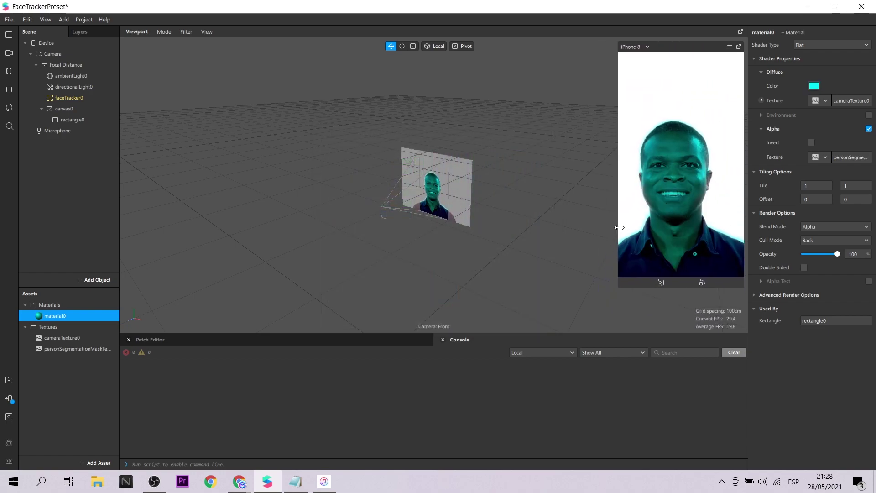
Step: Try the Hair type on the person segmentation mask texture, and set its type to Skin
click(99, 348)
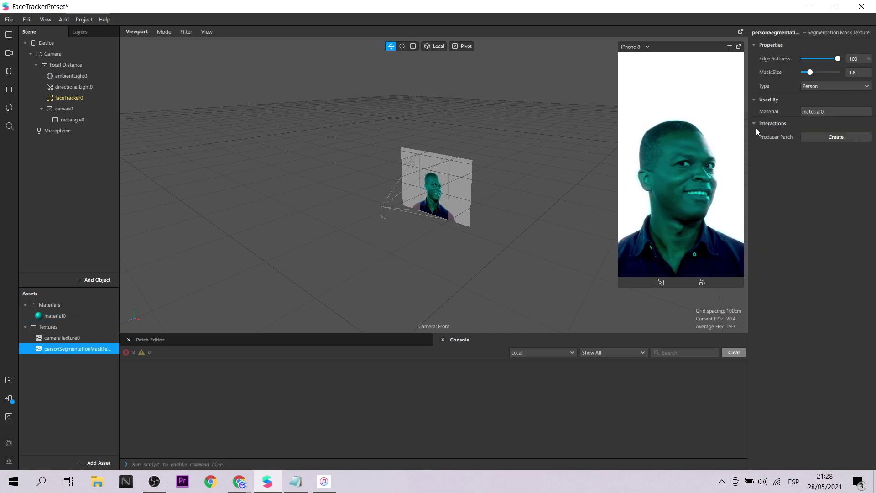
click(821, 88)
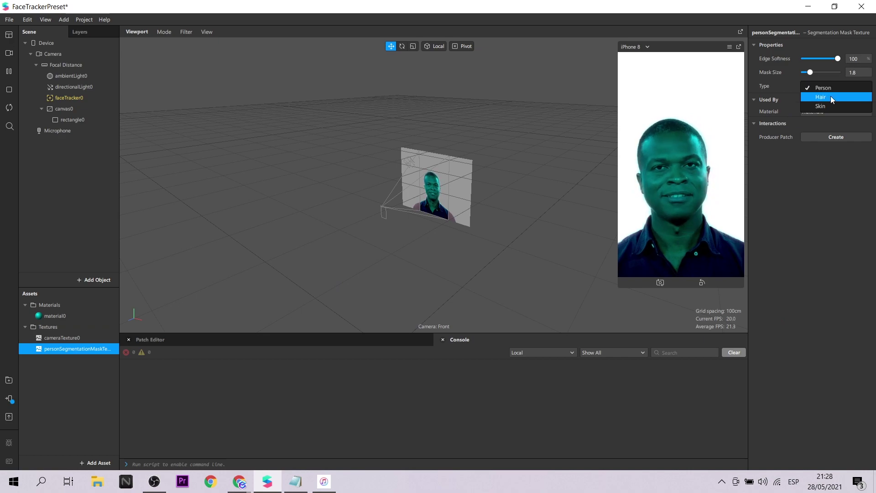
click(831, 96)
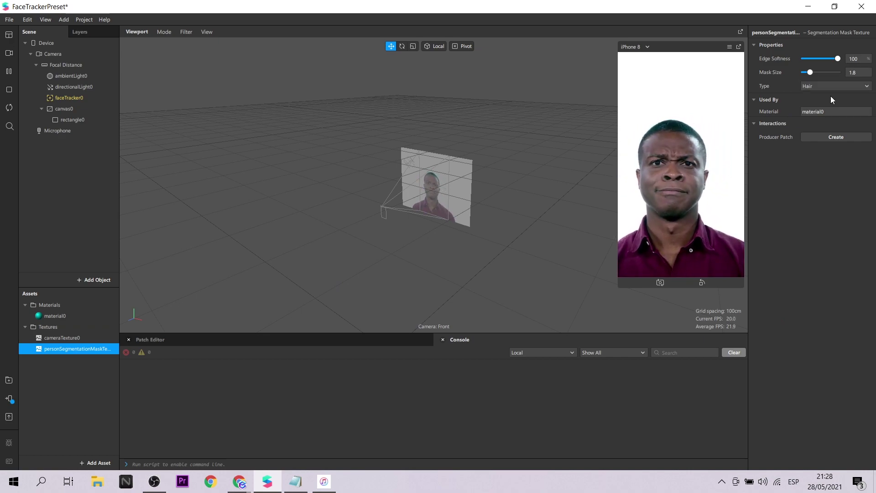
click(826, 87)
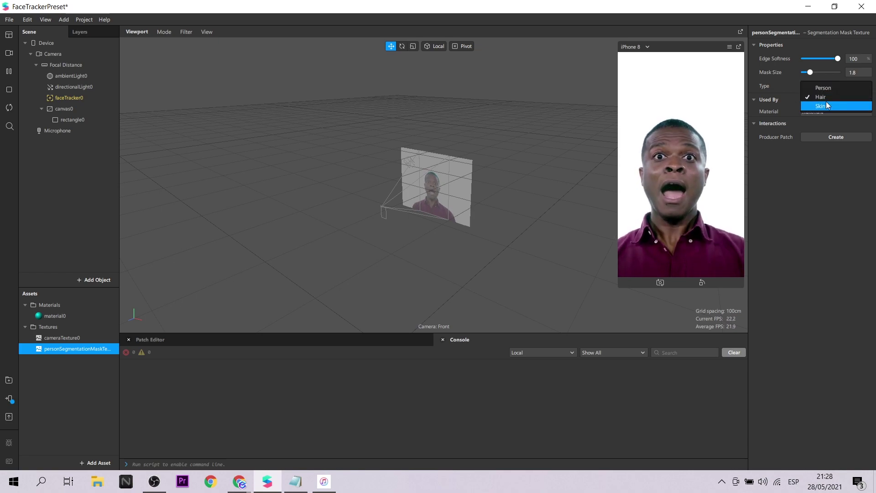
click(828, 103)
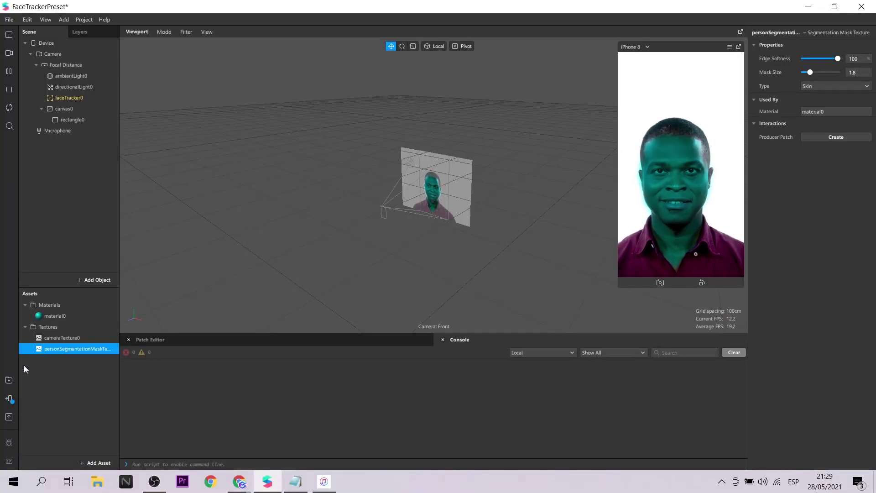
Step: Add a second Person segmentation mask to the Camera and widen the asset list to show full texture names
click(62, 54)
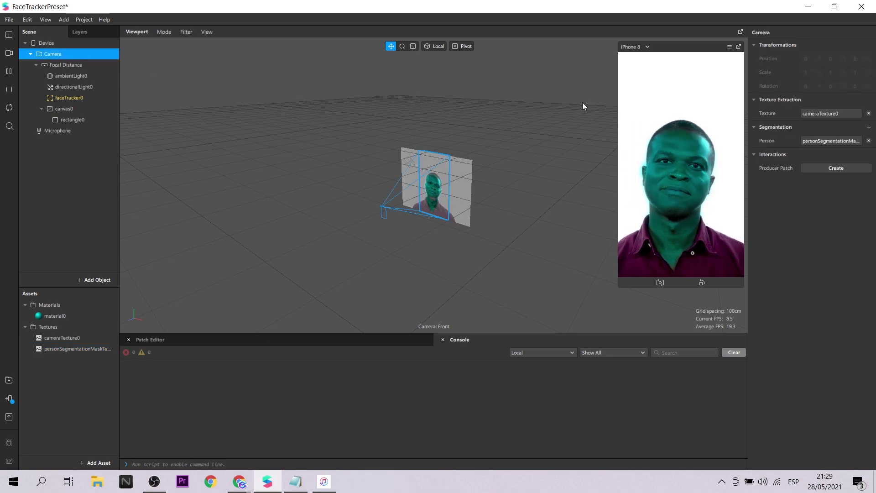
click(868, 127)
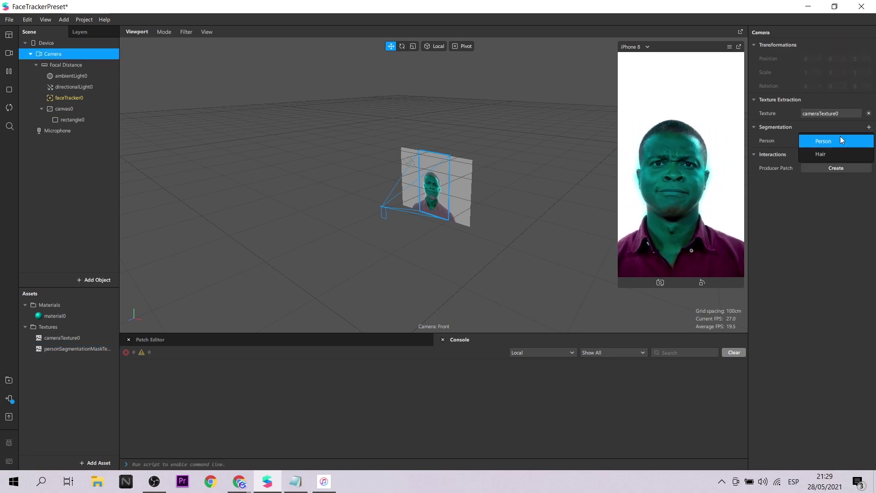
click(839, 137)
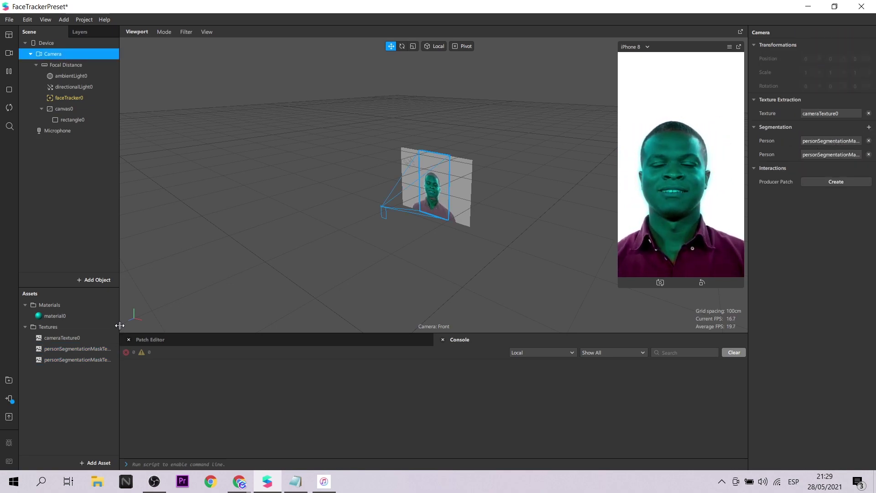
drag(119, 320, 145, 318)
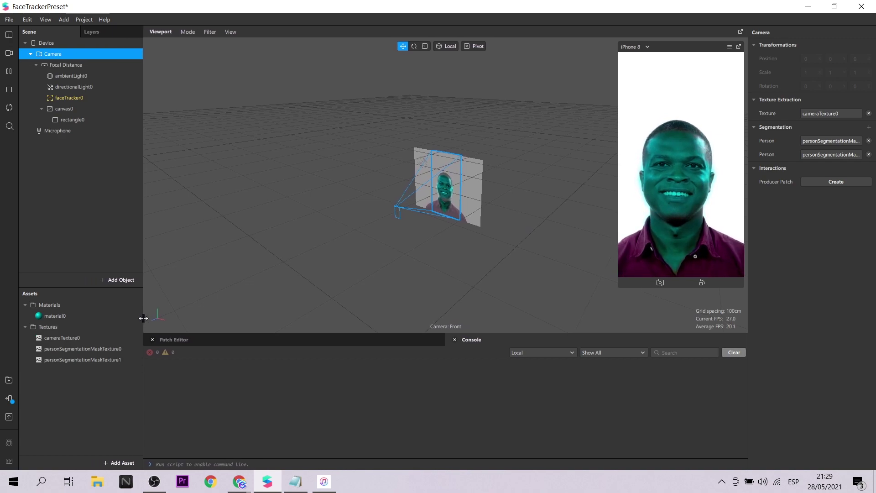
Step: Set the type of personSegmentationMaskTexture1 to Hair
click(115, 360)
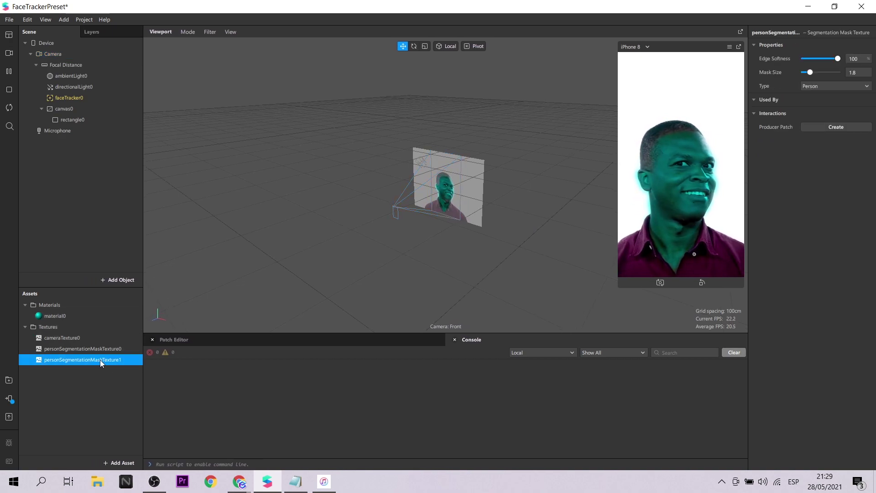
click(825, 86)
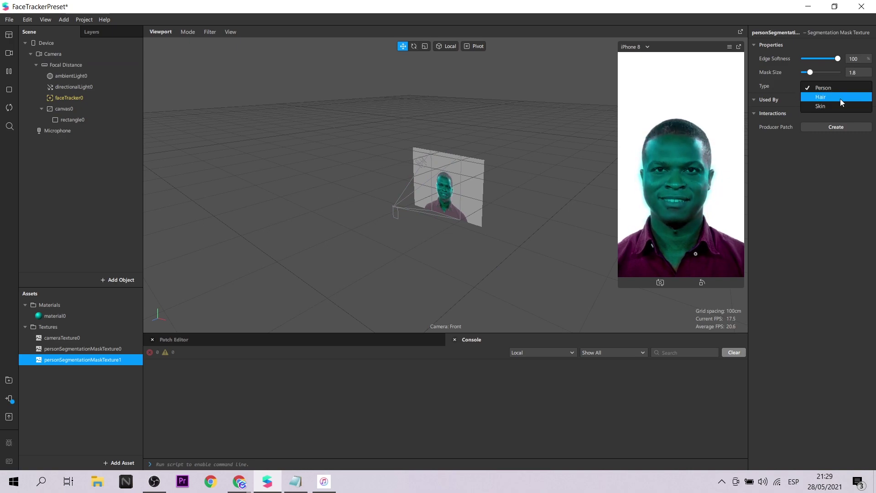
click(839, 97)
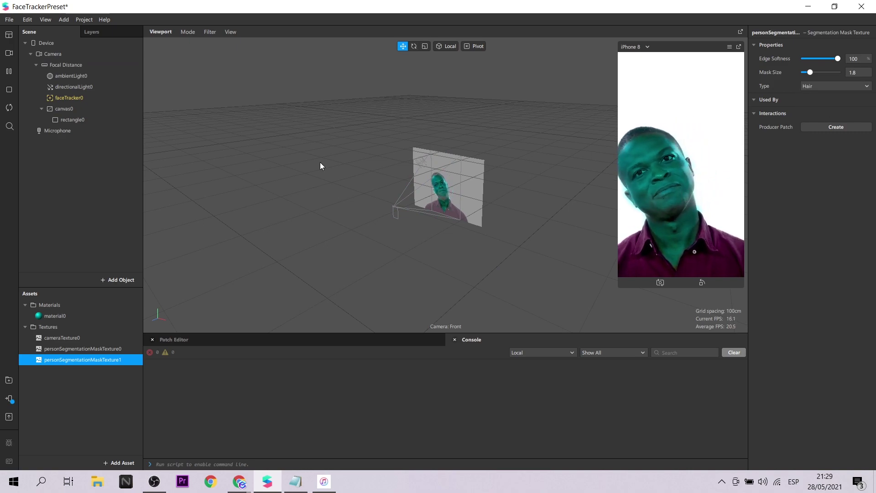
Step: Add a second rectangle under canvas0 and make it fill the canvas's full width and height
click(75, 112)
right_click(73, 112)
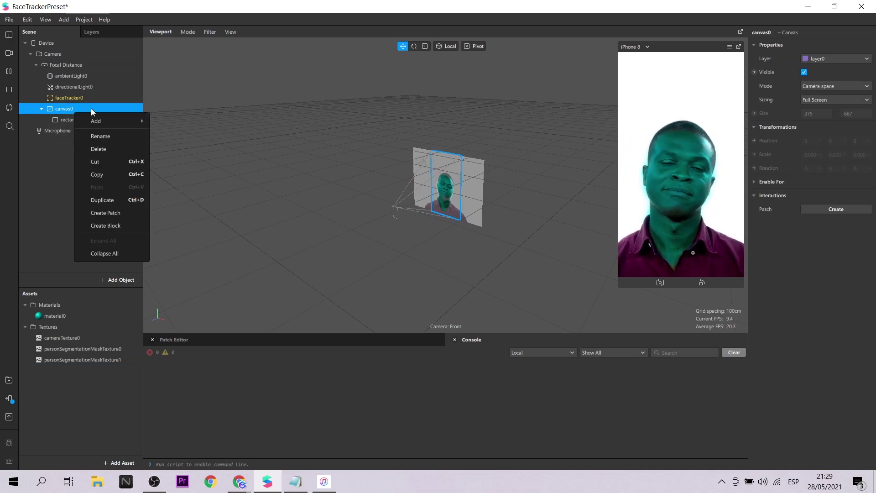
mouse_move(103, 120)
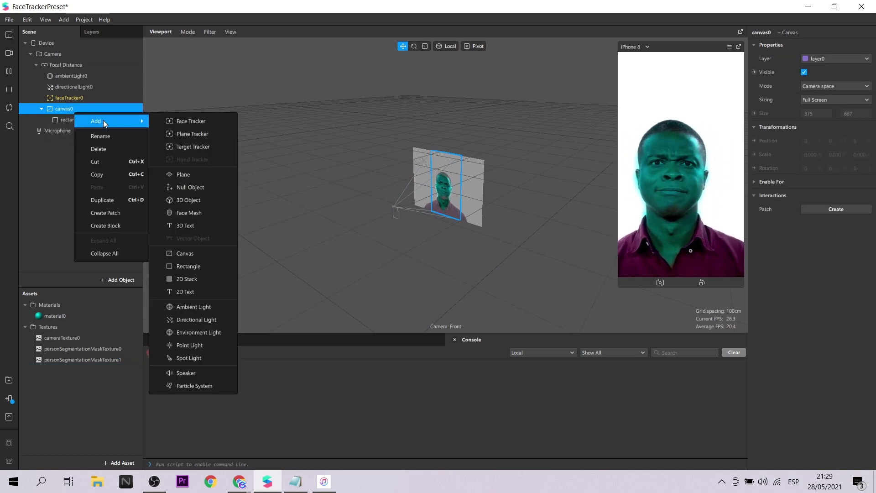
click(197, 267)
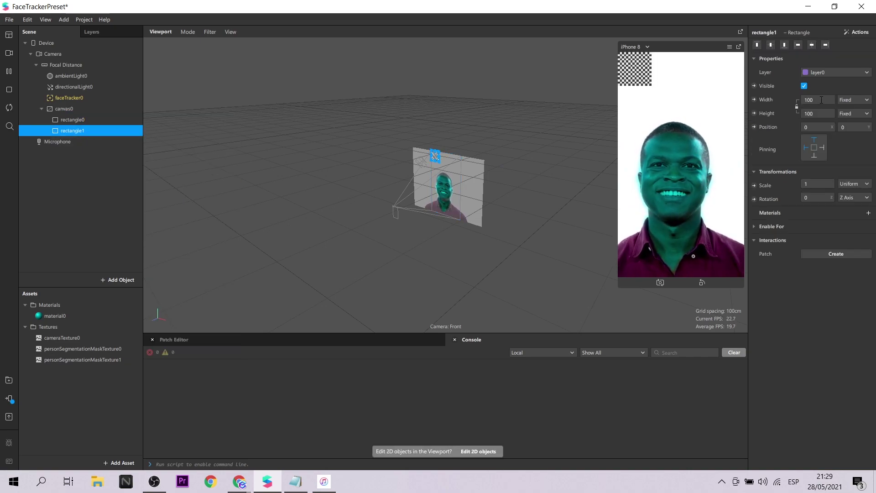
click(816, 113)
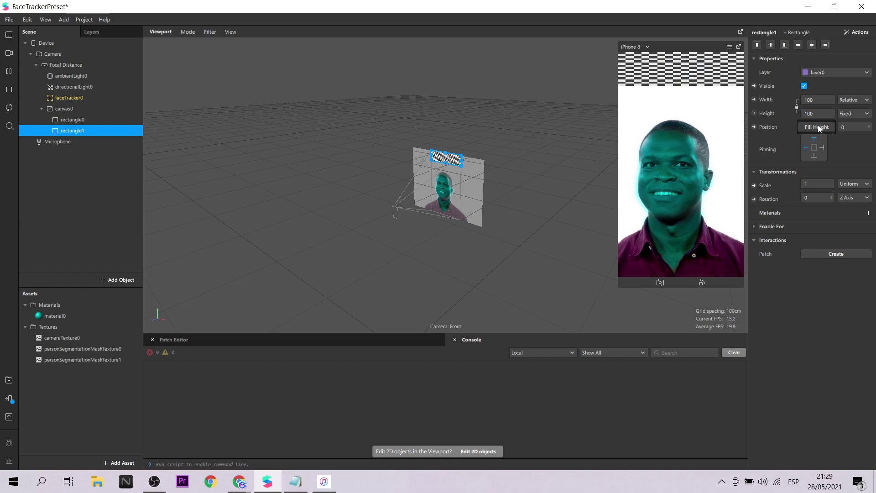
click(818, 127)
Step: Create a new material for rectangle1 with the Flat shader type and cameraTexture0 as its diffuse texture
click(868, 213)
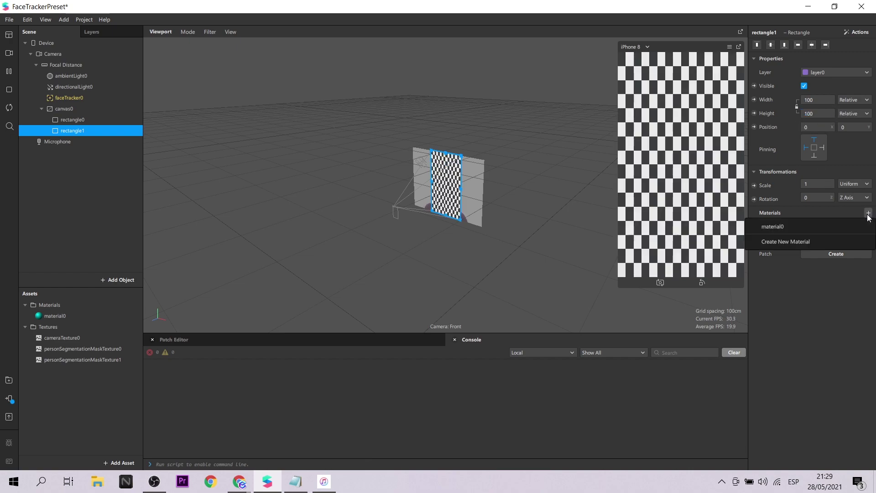
click(814, 237)
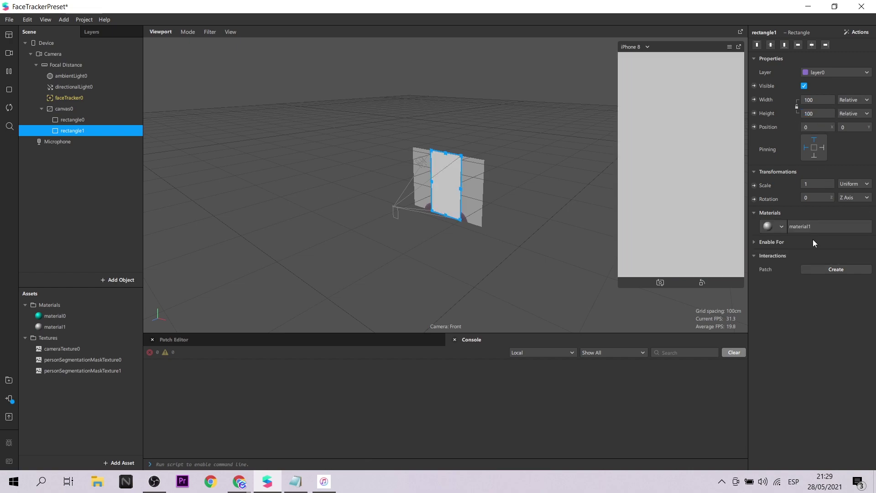
click(71, 327)
click(816, 46)
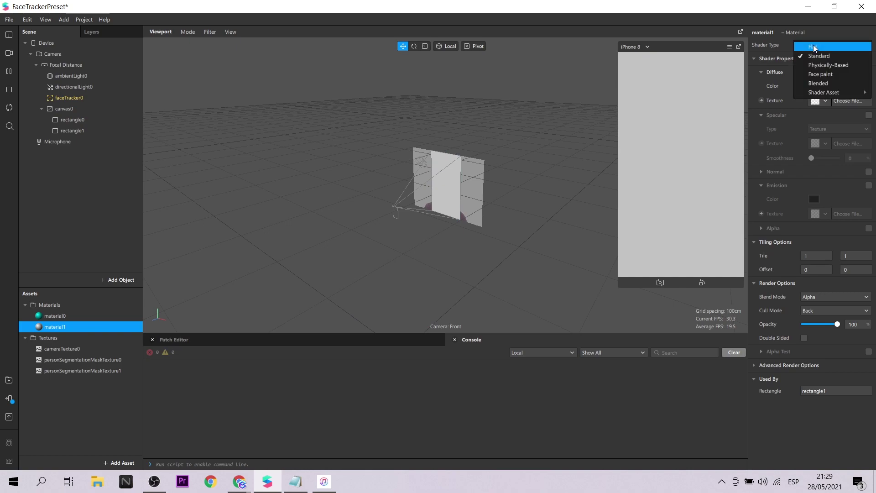
click(815, 46)
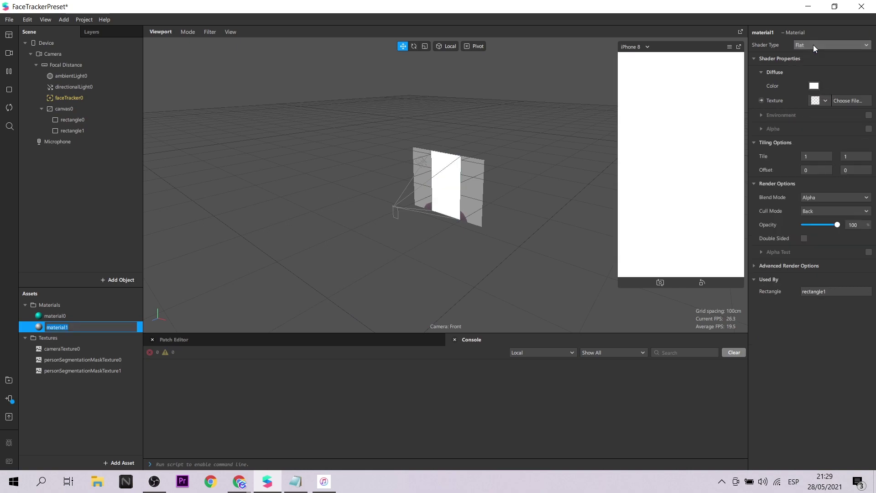
click(825, 100)
click(828, 113)
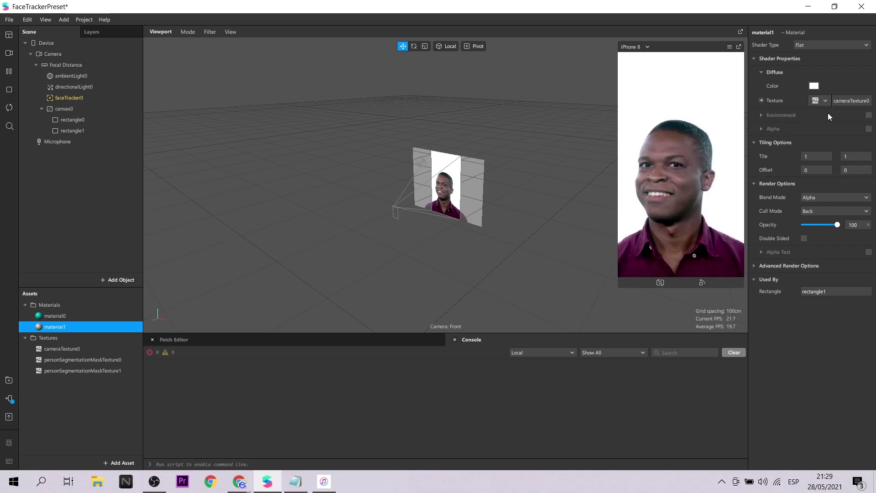
Step: Enable alpha on material1 and use personSegmentationMaskTexture1 as its alpha texture
click(868, 129)
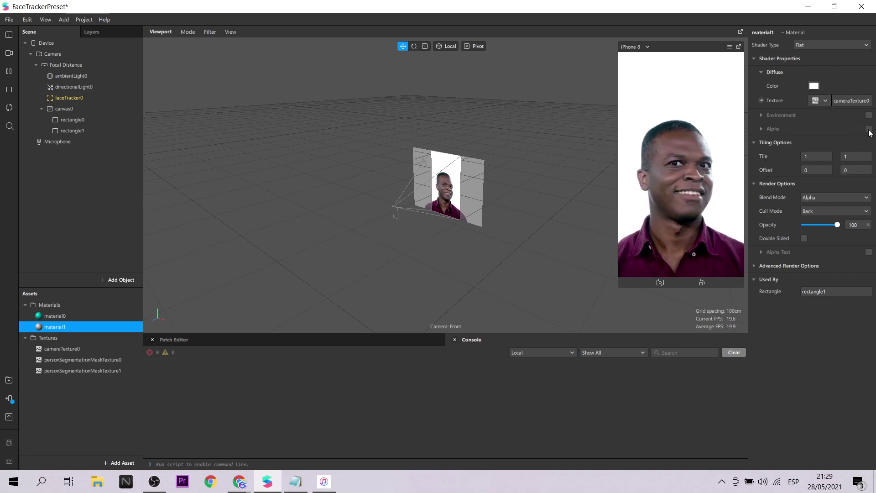
click(823, 157)
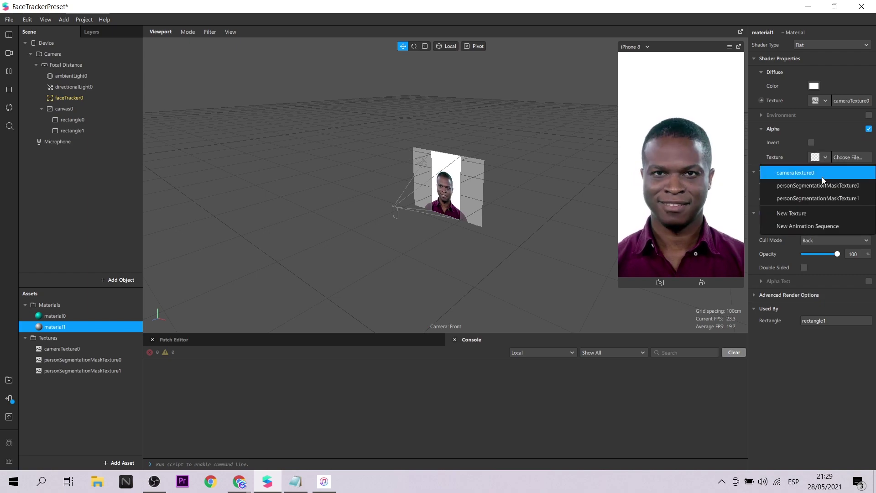
click(833, 198)
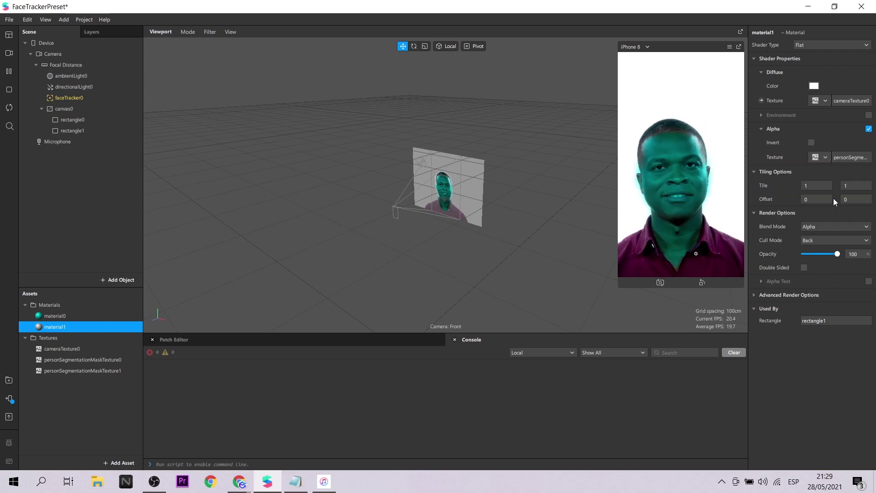
Step: Set material1's diffuse color to bright yellow and its opacity to 73%
click(813, 87)
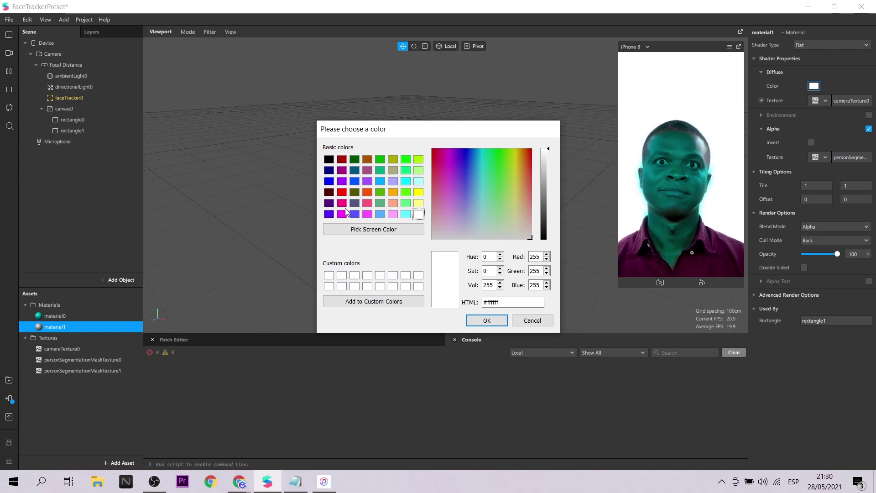
click(341, 215)
click(343, 194)
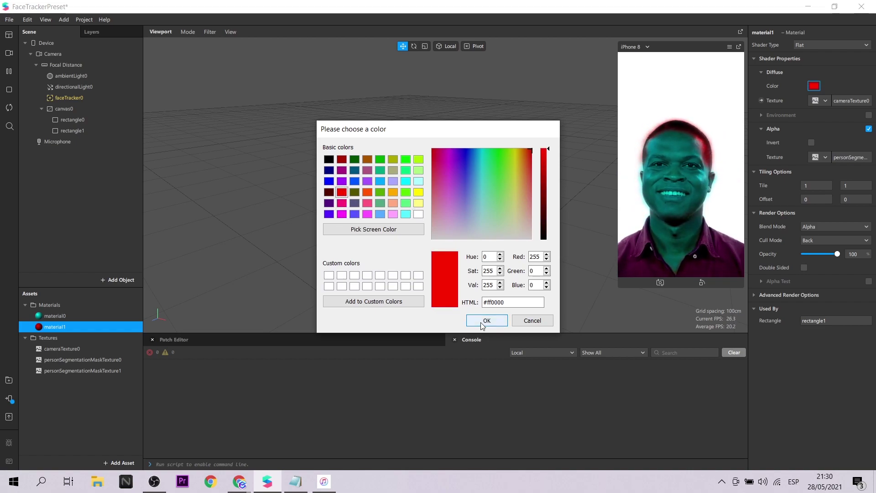
click(418, 192)
click(487, 320)
drag(837, 254, 829, 258)
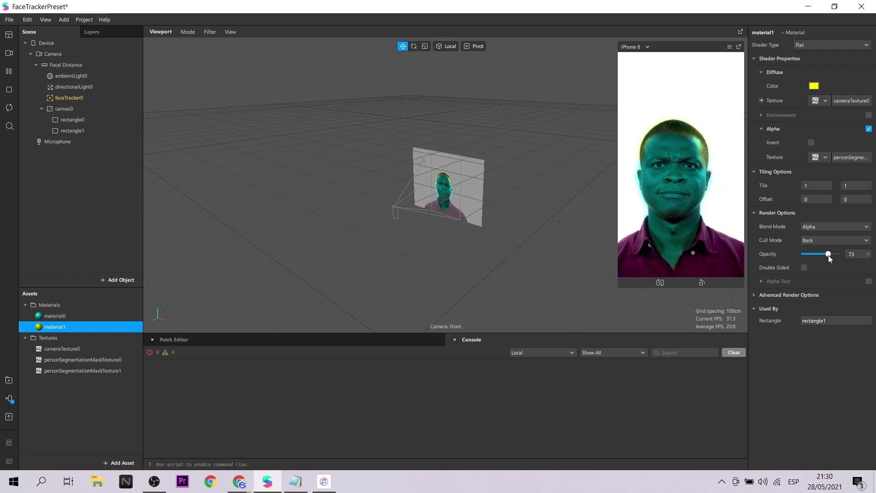
click(9, 399)
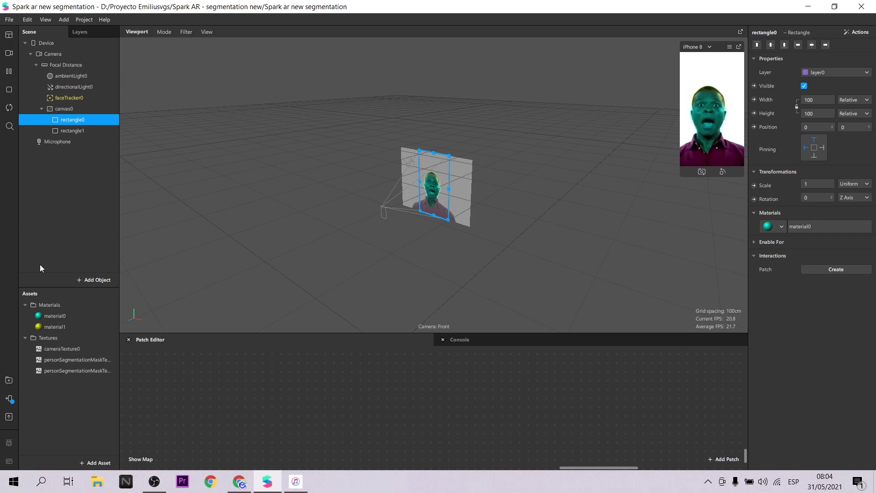
Step: Delete rectangle0 from canvas0
click(78, 315)
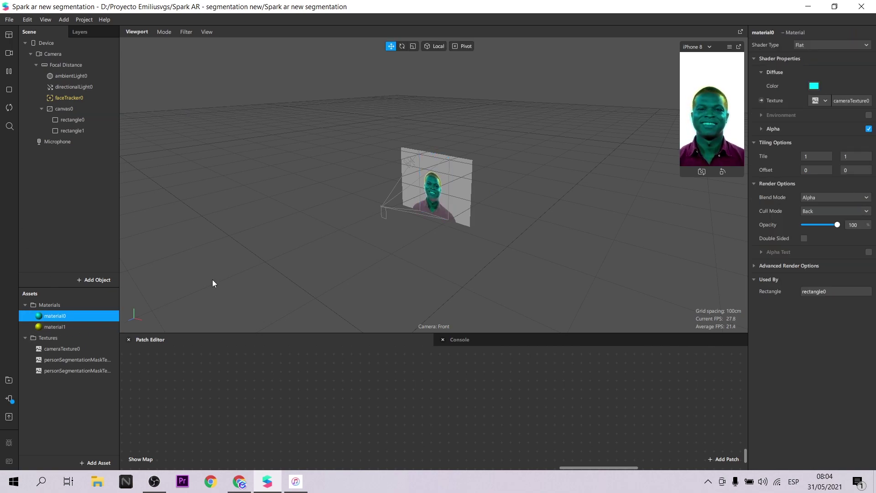
click(65, 123)
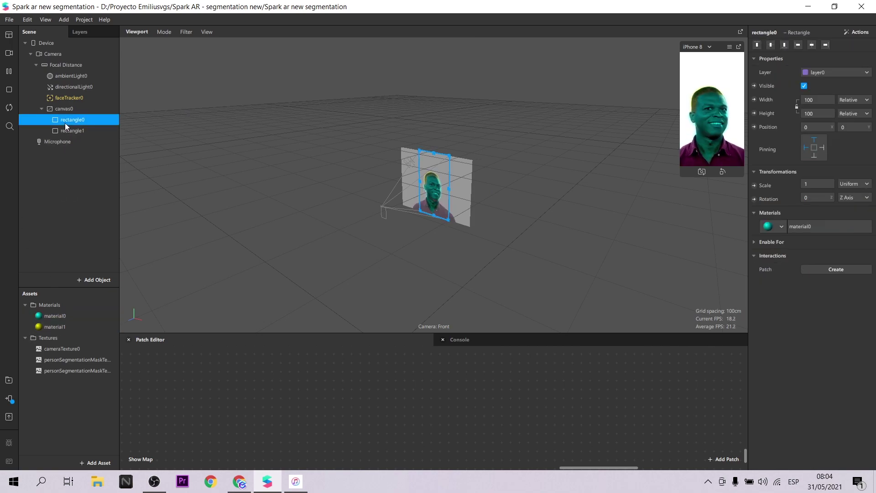
key(Delete)
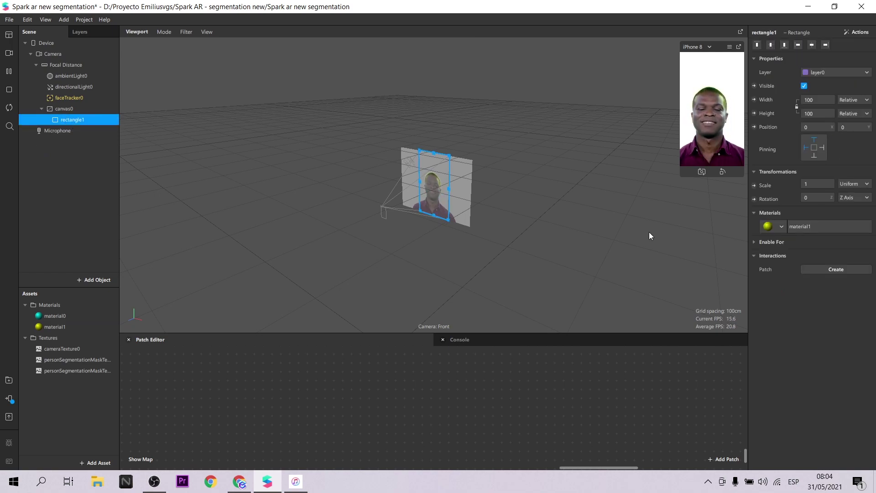
Step: Turn off the alpha option of material1, the material used by rectangle1
click(75, 324)
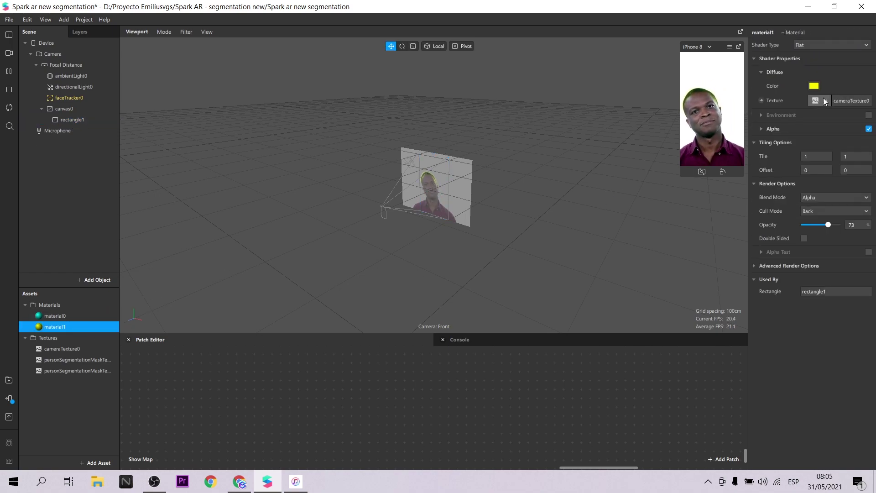
click(869, 129)
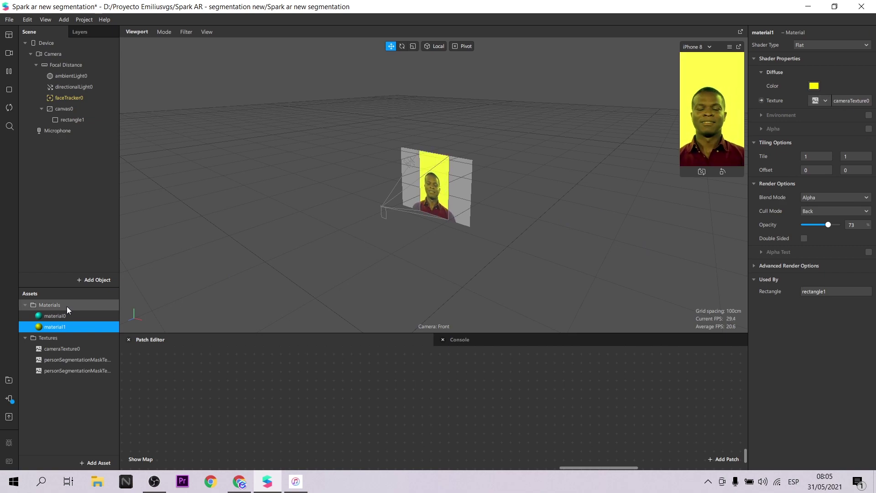
click(72, 121)
click(51, 327)
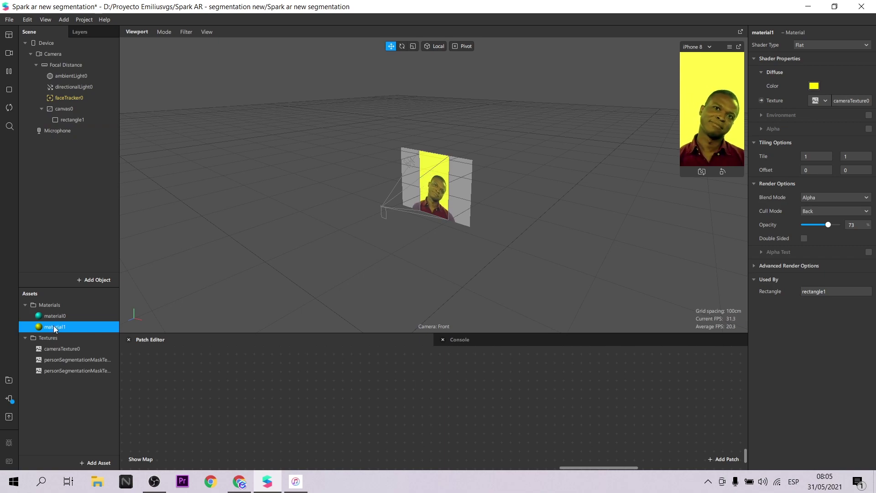
Step: Widen the asset list and check the type settings of both person segmentation mask textures
drag(120, 258, 171, 249)
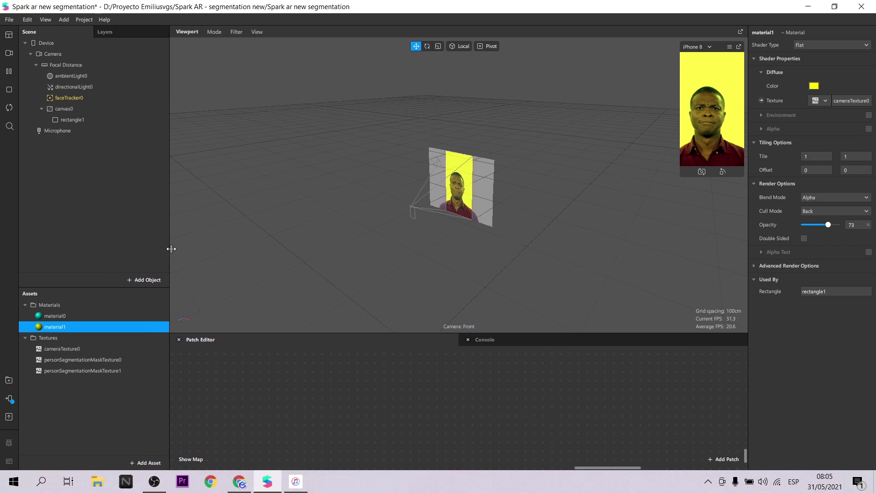
click(98, 360)
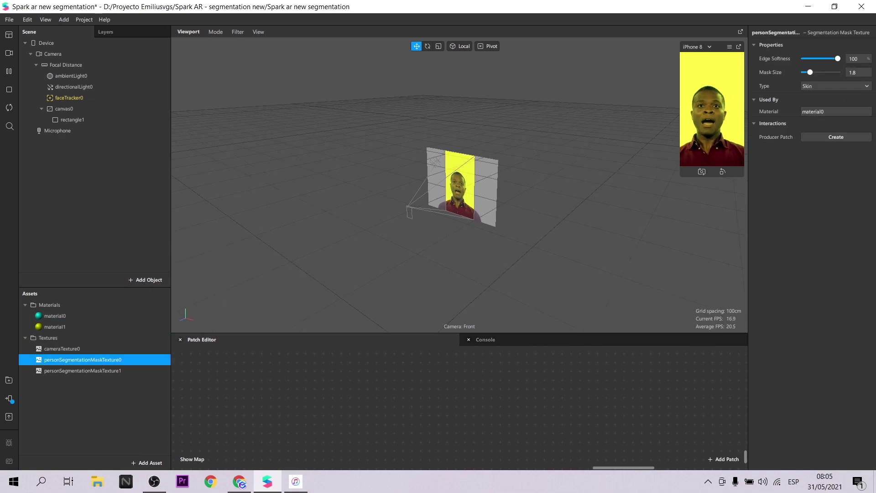
click(91, 372)
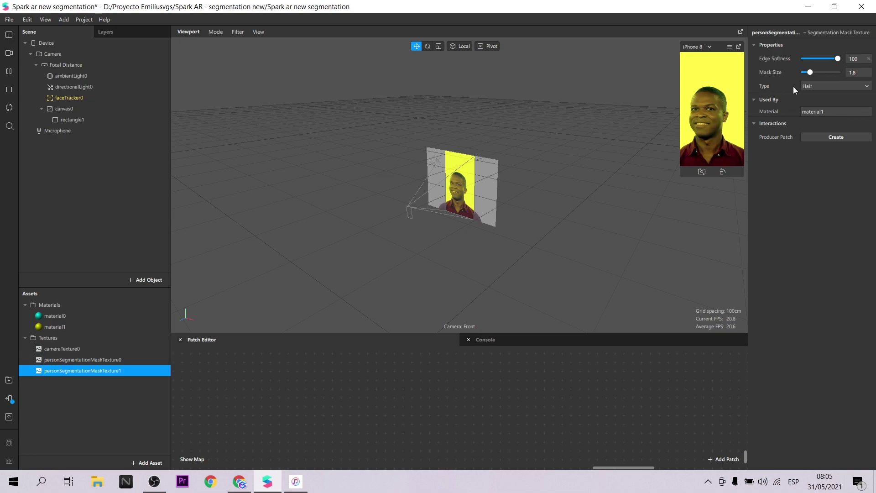
Step: Add a third Person segmentation mask to the Camera
click(61, 54)
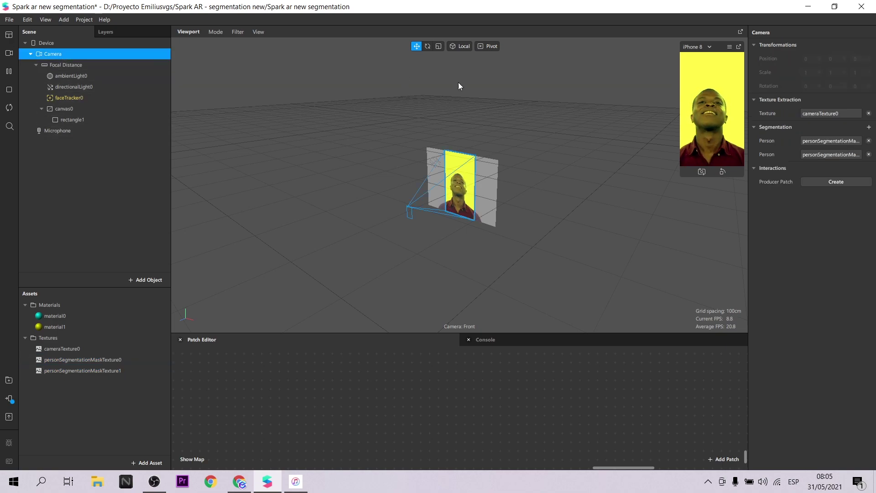
click(868, 127)
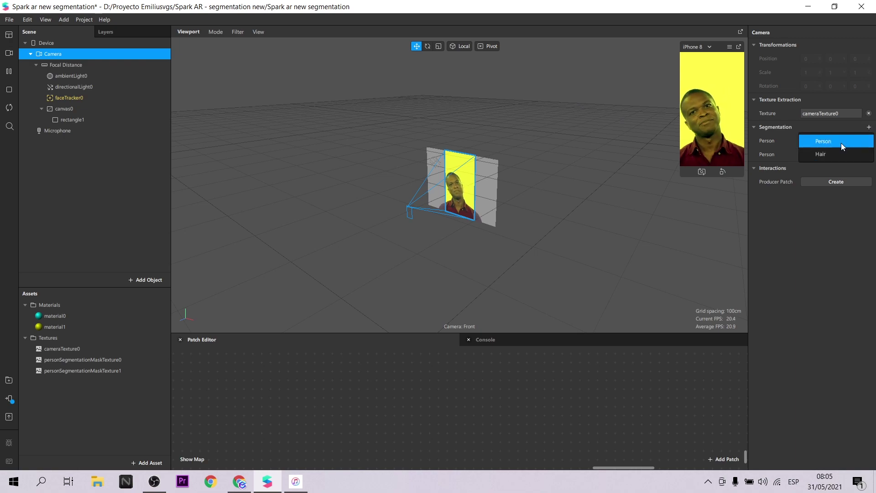
click(842, 142)
Step: Place personSegmentationMaskTexture0, 1 and 2 as patches in the Patch Editor, stacked in a column
click(90, 361)
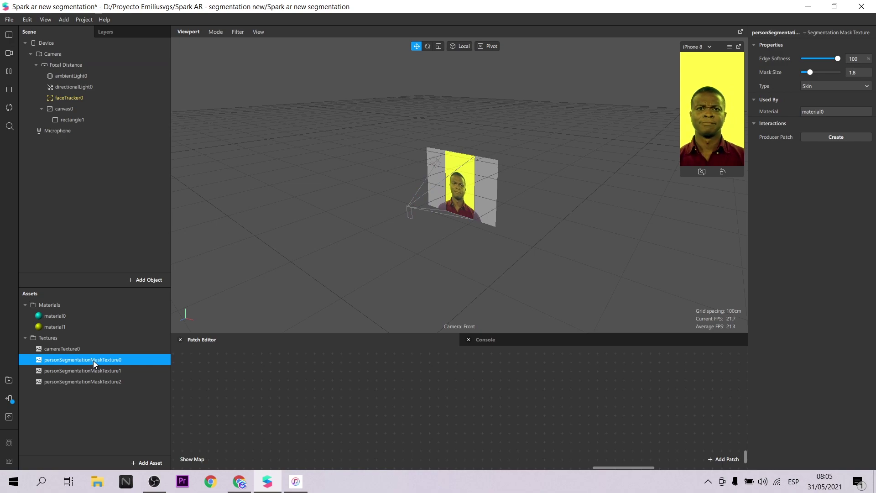
drag(87, 363, 260, 398)
drag(53, 371, 261, 427)
drag(53, 382, 269, 454)
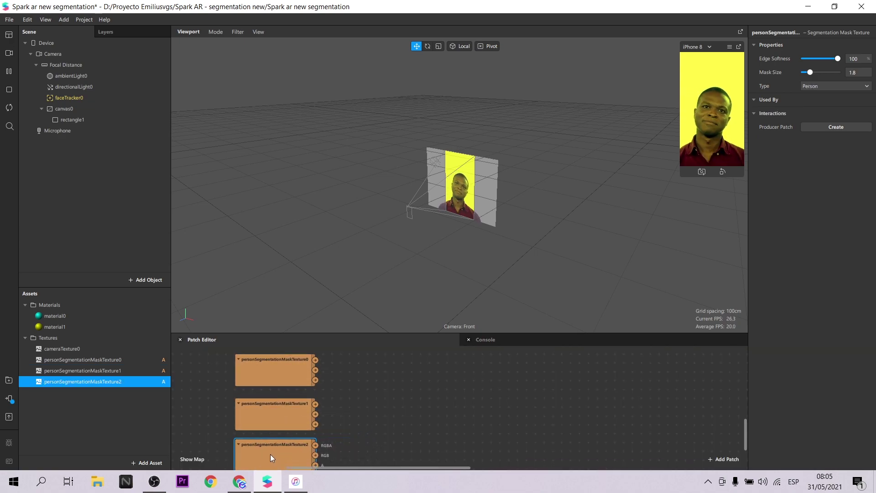
Step: Add a Mix patch and connect personSegmentationMaskTexture1's RGBA to its Alpha and personSegmentationMaskTexture2's RGBA to its first input
click(369, 415)
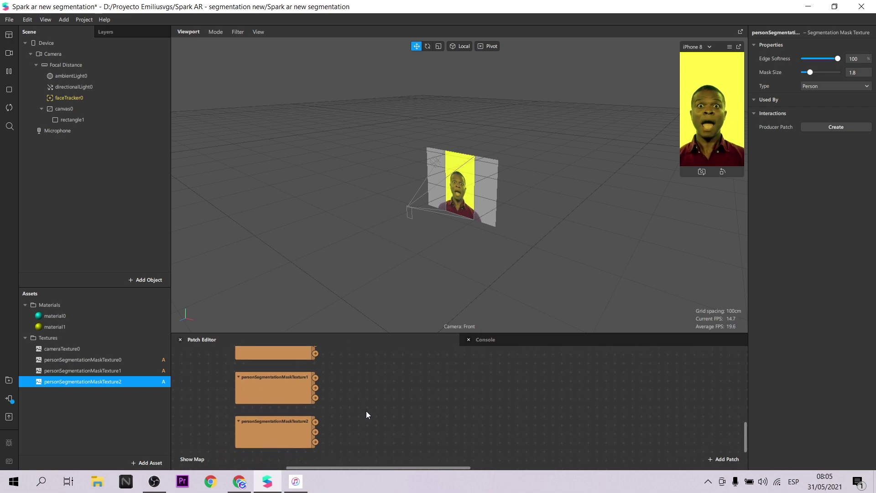
right_click(367, 411)
text(mix)
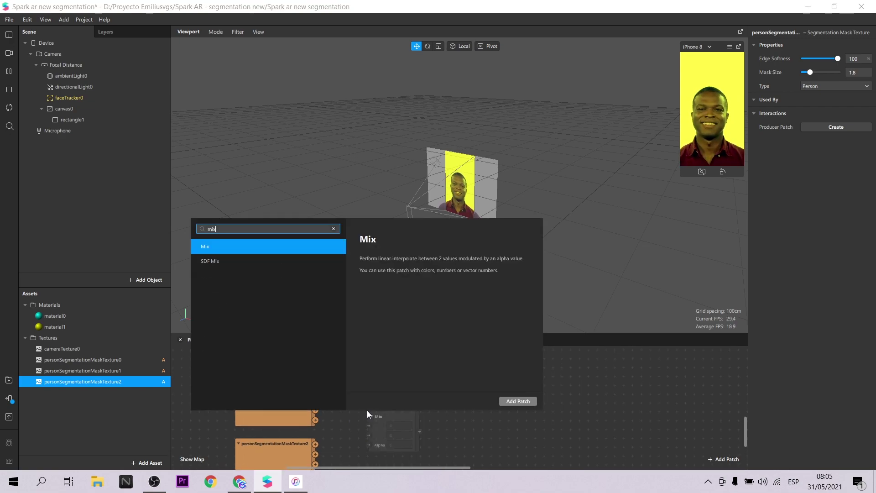
key(Return)
drag(393, 410, 385, 385)
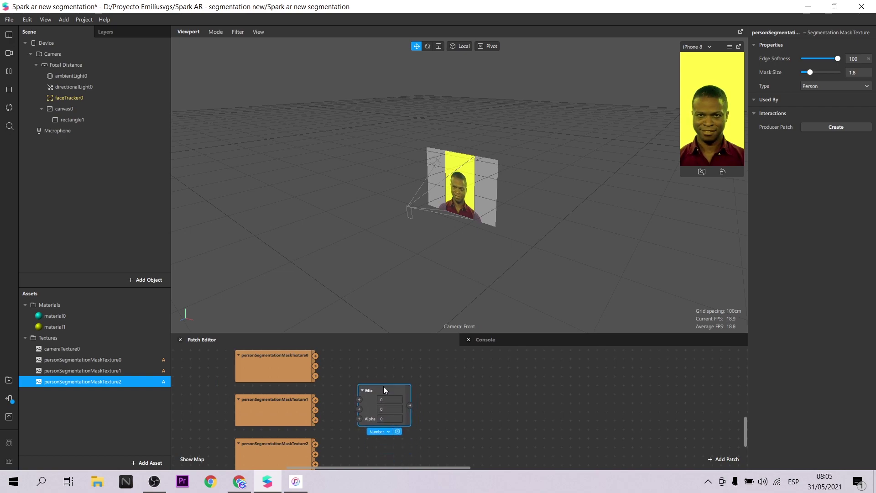
drag(318, 400, 359, 418)
drag(315, 444, 360, 399)
Step: Add a second Mix patch, feeding personSegmentationMaskTexture0's RGBA into its Alpha and the first Mix's output into its first input
double_click(480, 392)
text(mix)
key(Return)
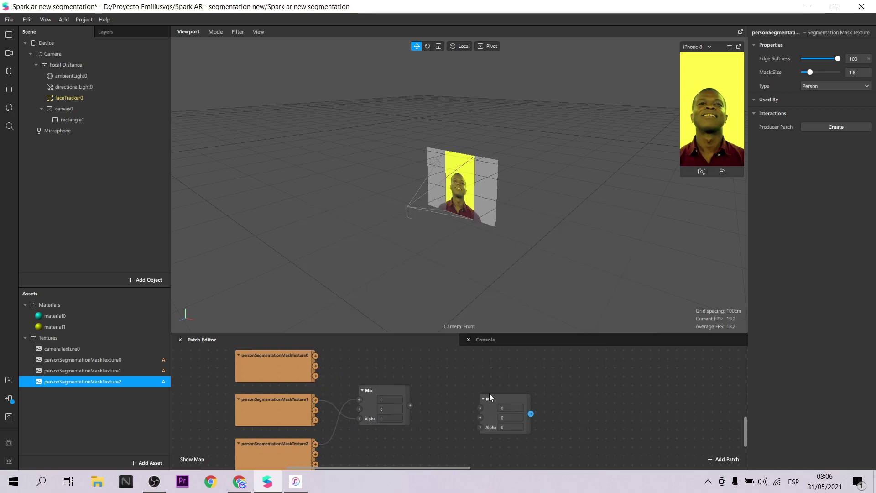
drag(493, 398, 473, 377)
drag(316, 356, 465, 409)
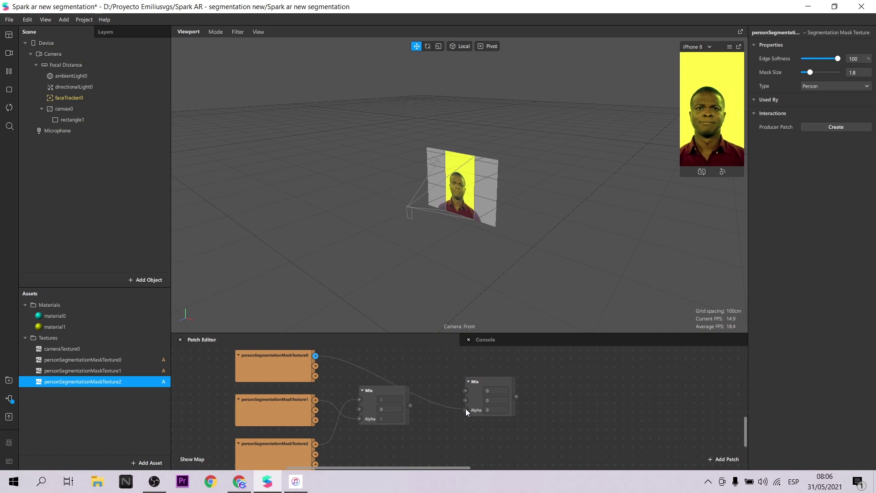
drag(410, 406, 462, 391)
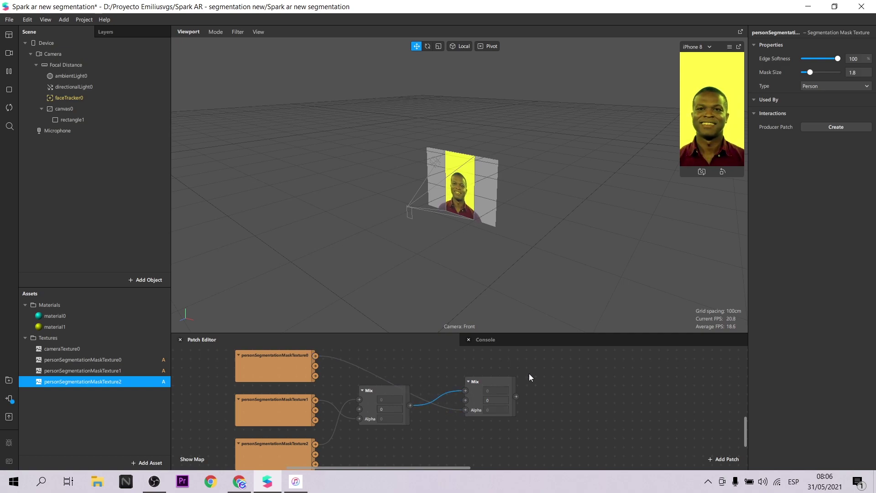
Step: Create a Diffuse Texture patch for material1, feed it from the second Mix's output, and set material1's opacity to 100%
click(524, 361)
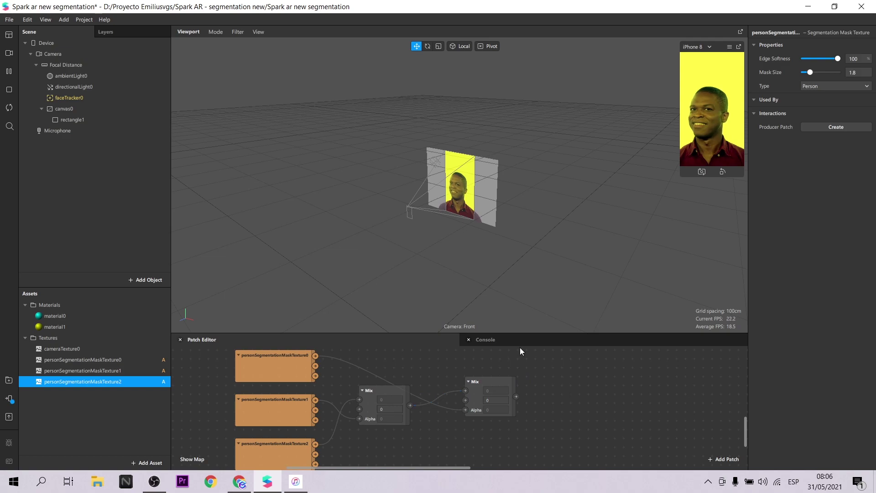
click(64, 326)
click(762, 100)
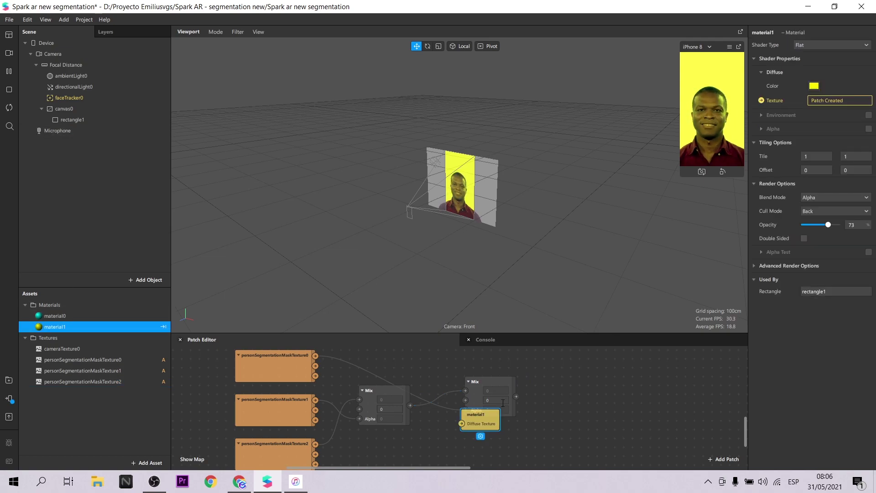
drag(518, 396, 608, 390)
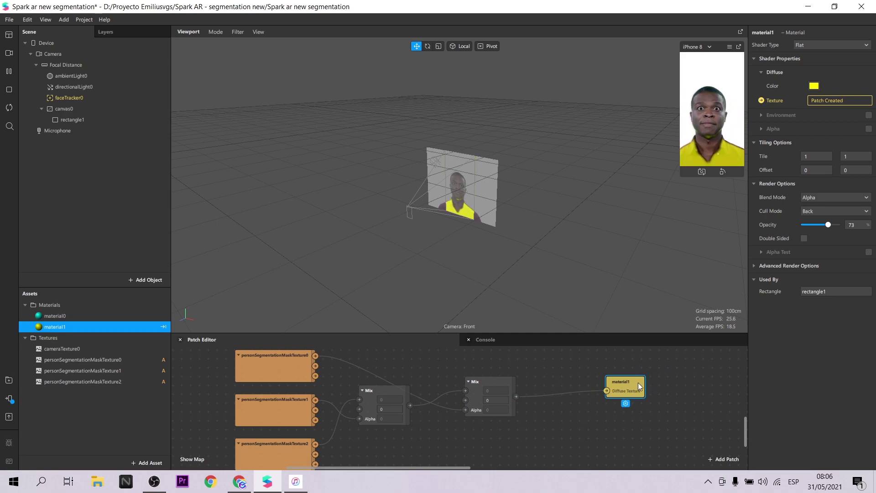
drag(628, 383, 637, 382)
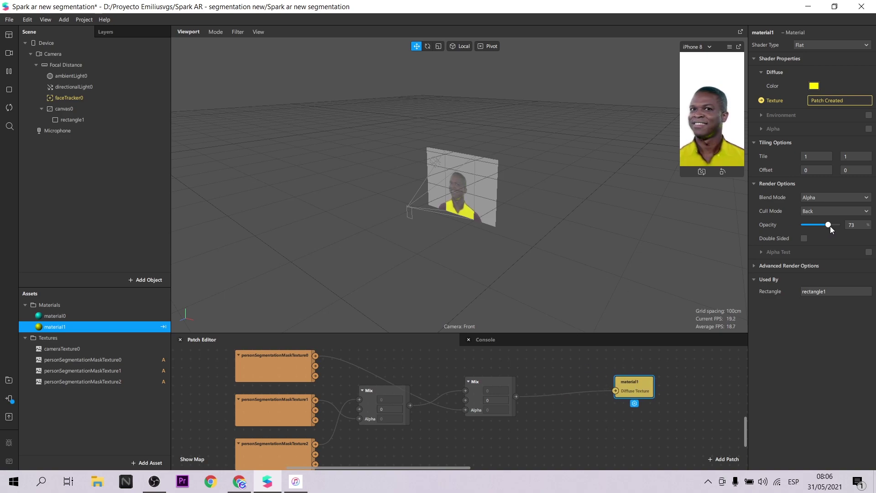
drag(829, 225, 841, 223)
click(551, 367)
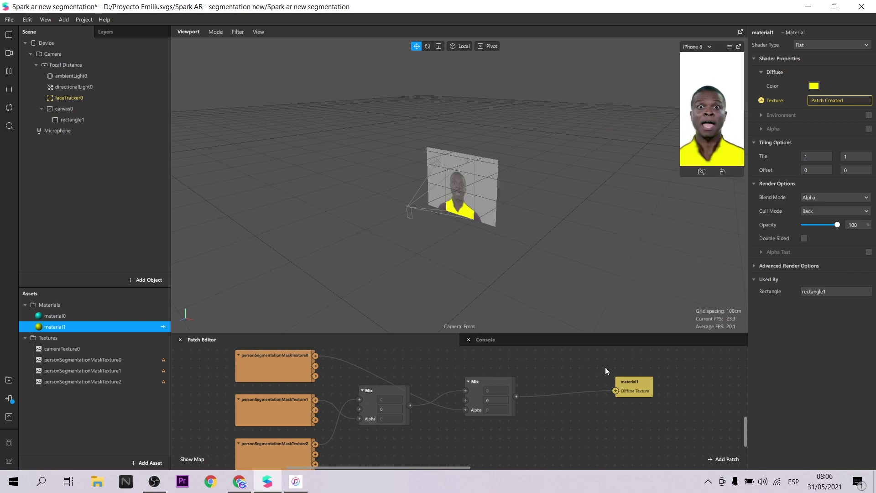
Step: Insert a Swizzle patch between the second Mix and material1, linking the Mix output to Value and the Swizzle output to Diffuse Texture
drag(632, 383, 667, 374)
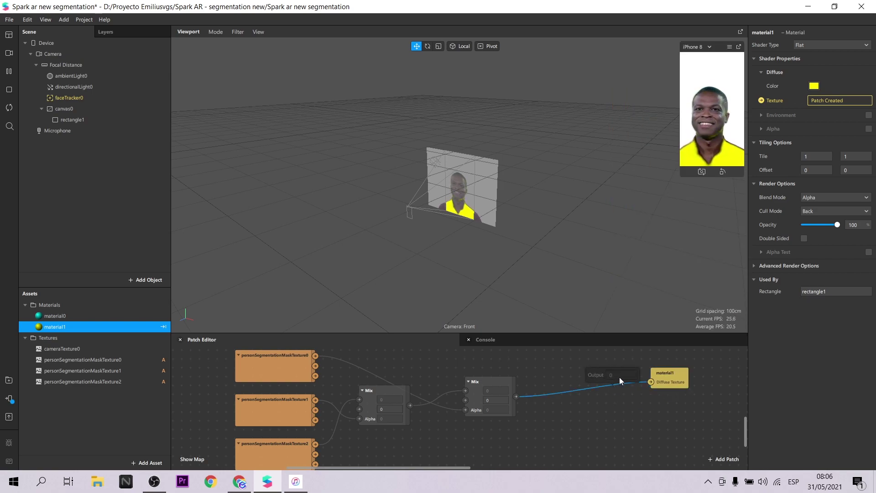
right_click(598, 384)
text(sw)
click(455, 235)
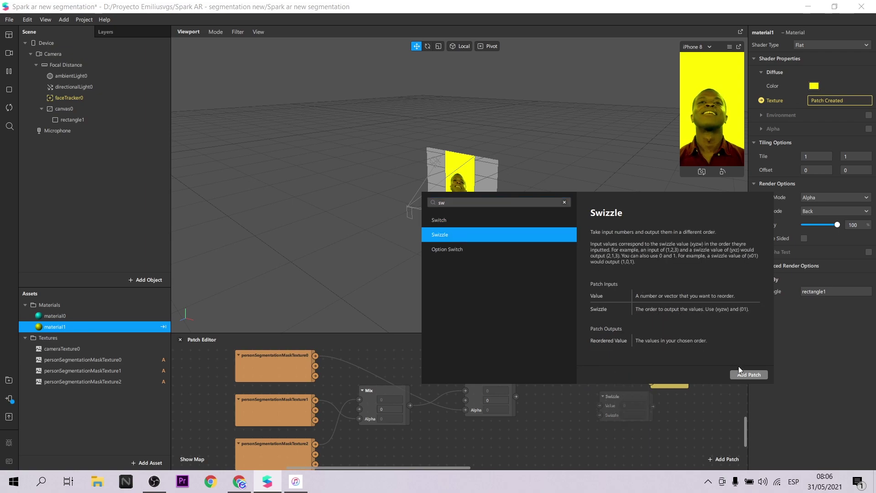
click(749, 374)
drag(613, 395, 566, 363)
click(638, 423)
drag(516, 396, 650, 382)
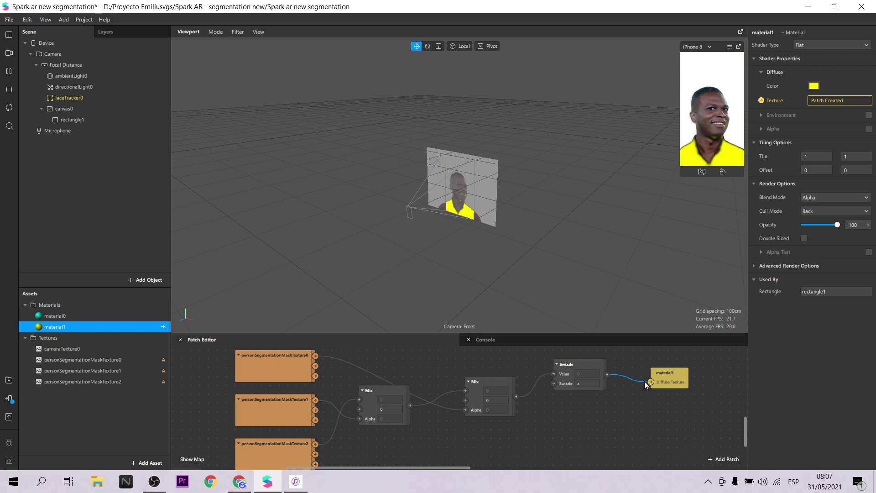
Step: Send the effect to the mobile device to test it on a live camera
click(10, 399)
click(160, 385)
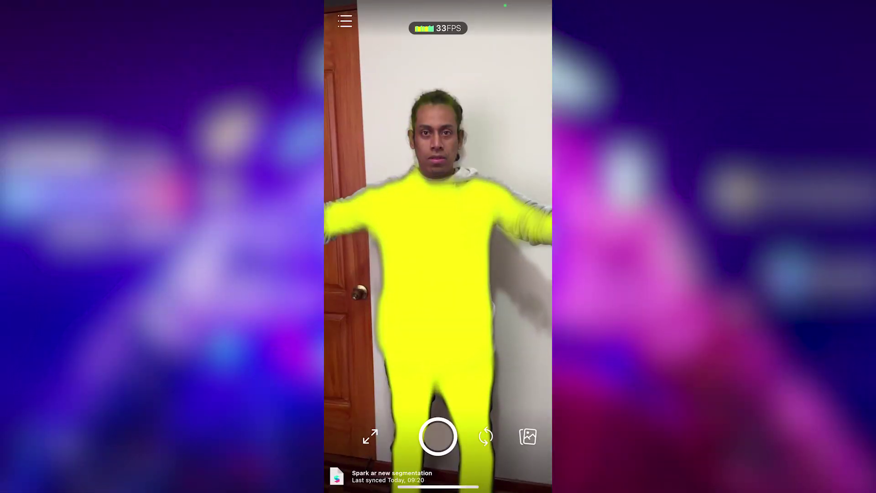